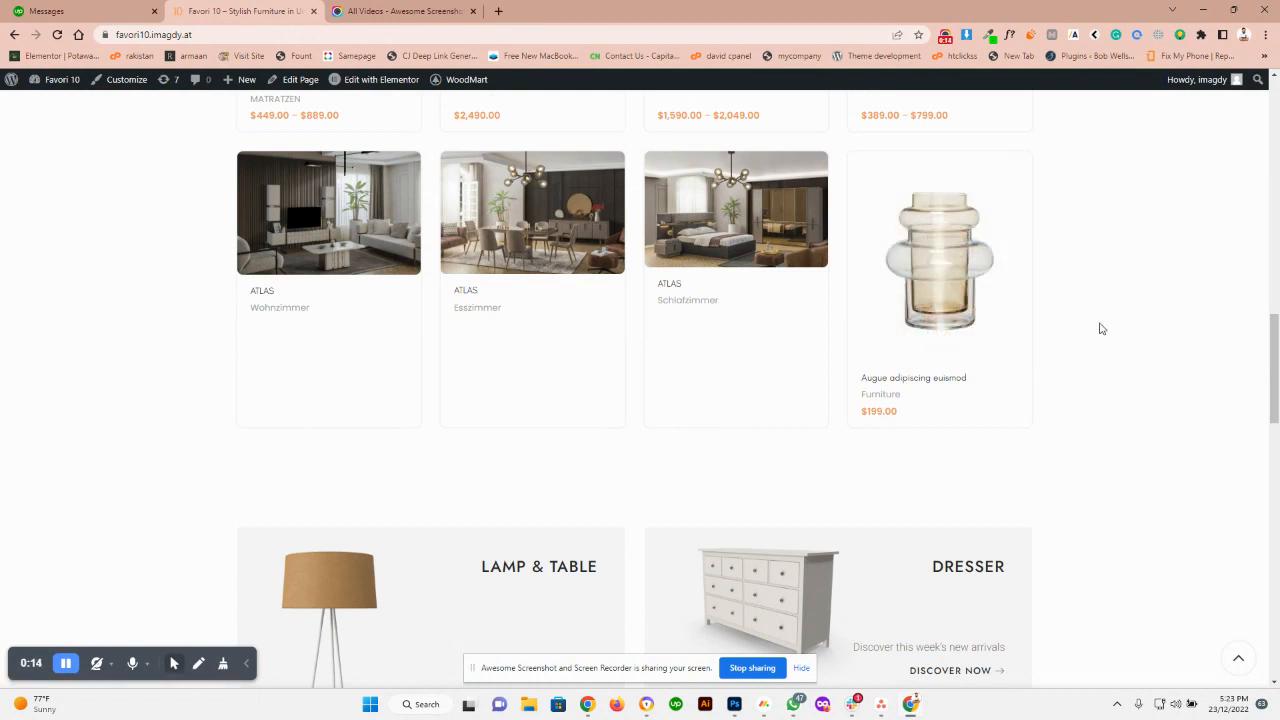
- Look through the whole Favori 10 home page, from the hero banner to the footer
{"action": "scroll", "coordinate": [1084, 346], "scroll_direction": "up", "scroll_amount": 3}
{"action": "scroll", "coordinate": [1084, 346], "scroll_direction": "down", "scroll_amount": 12}
{"action": "scroll", "coordinate": [1084, 348], "scroll_direction": "down", "scroll_amount": 4}
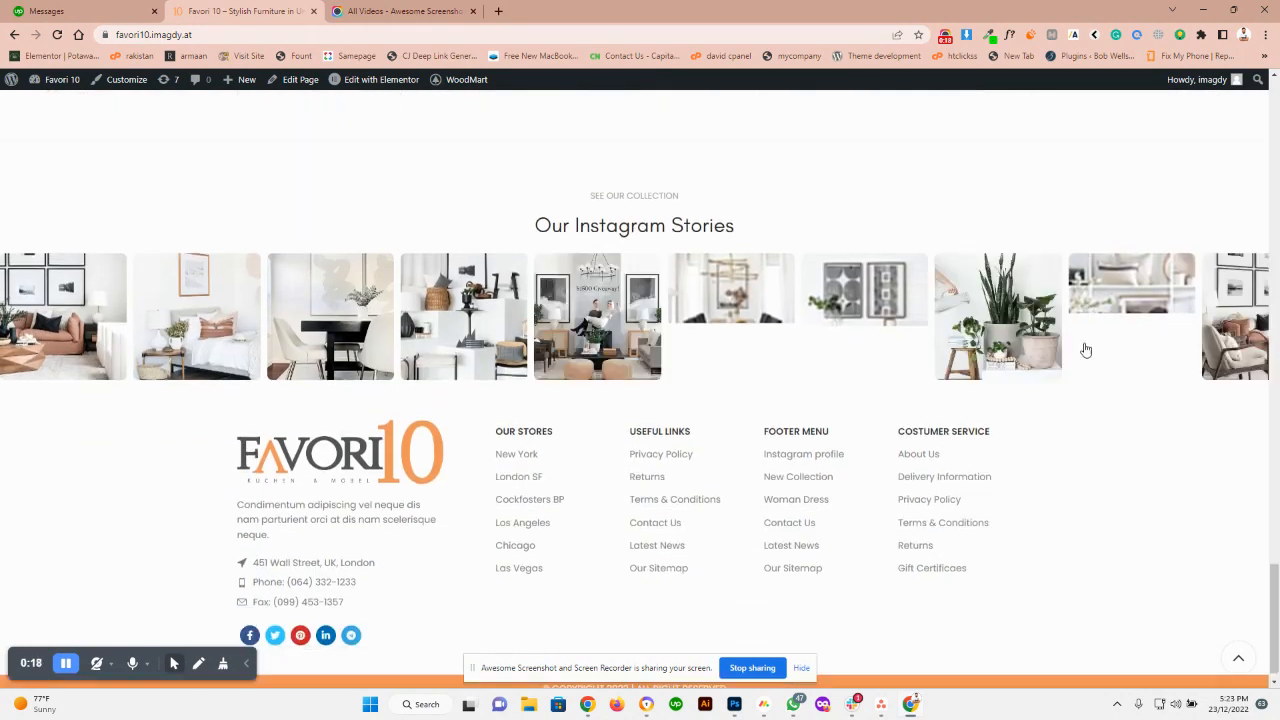
{"action": "scroll", "coordinate": [1089, 349], "scroll_direction": "up", "scroll_amount": 9}
{"action": "scroll", "coordinate": [1089, 349], "scroll_direction": "up", "scroll_amount": 15}
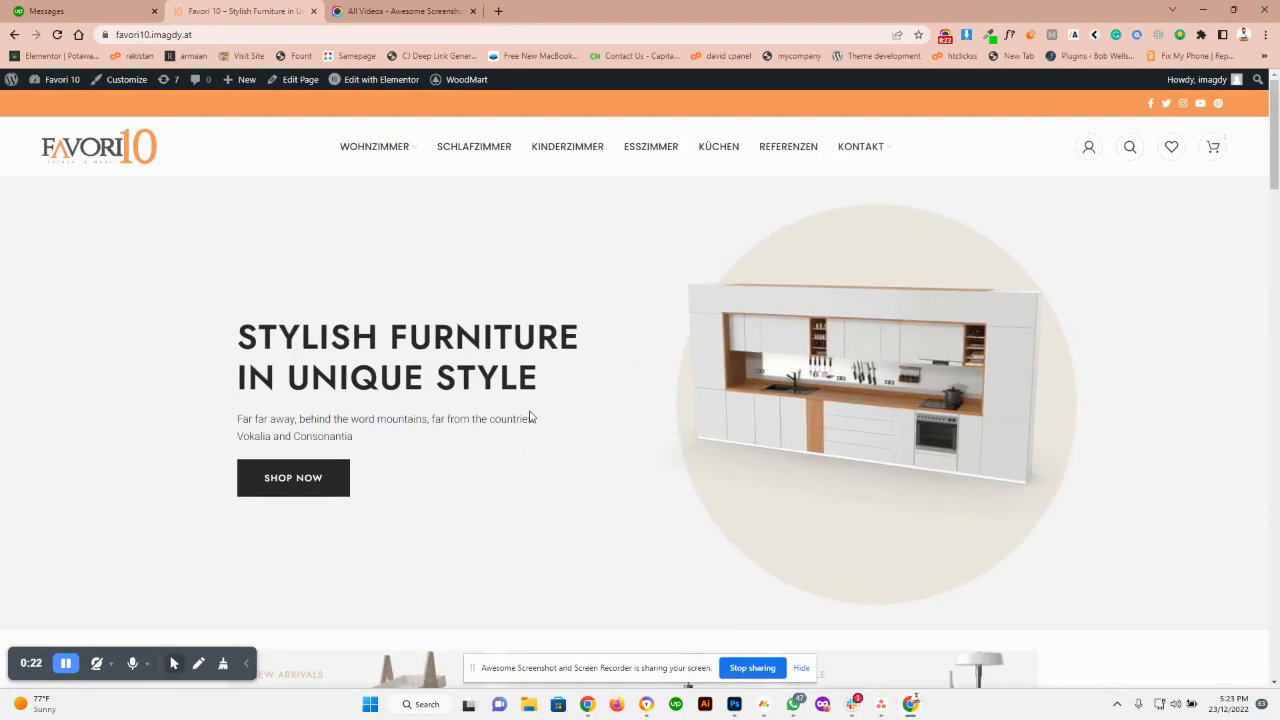
{"action": "scroll", "coordinate": [530, 416], "scroll_direction": "down", "scroll_amount": 14}
{"action": "scroll", "coordinate": [530, 416], "scroll_direction": "down", "scroll_amount": 10}
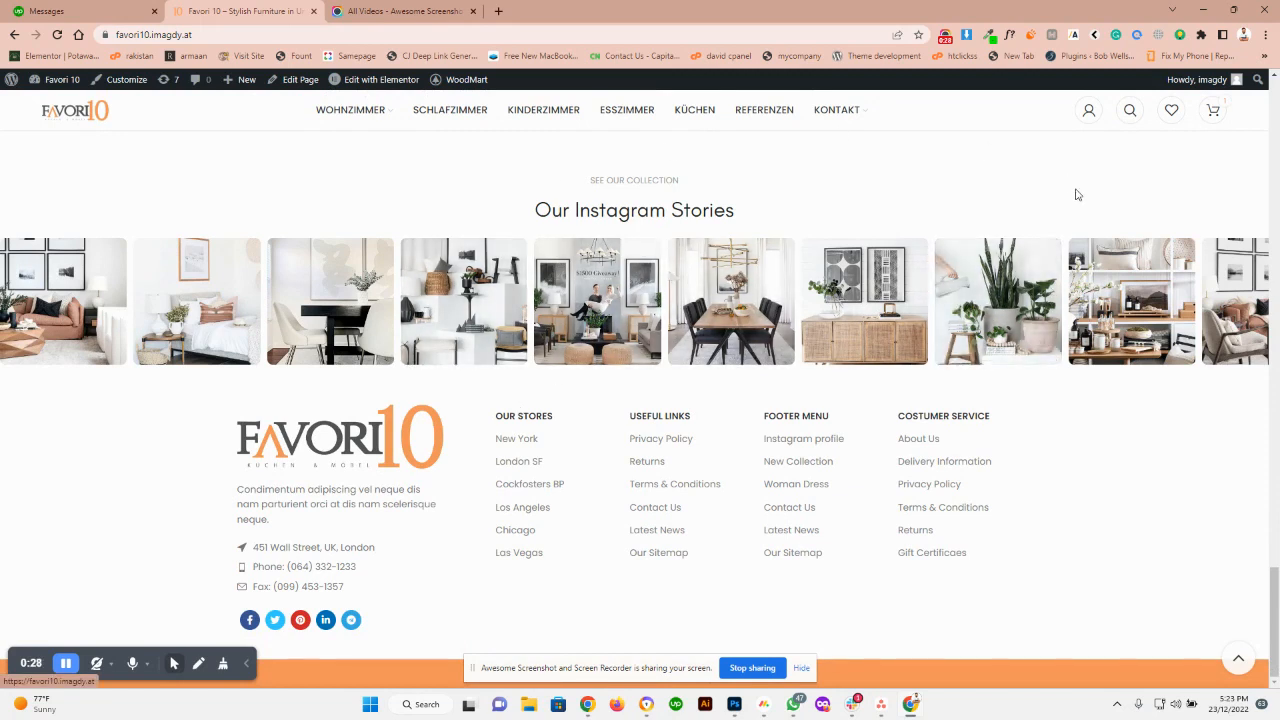
{"action": "scroll", "coordinate": [797, 411], "scroll_direction": "up", "scroll_amount": 10}
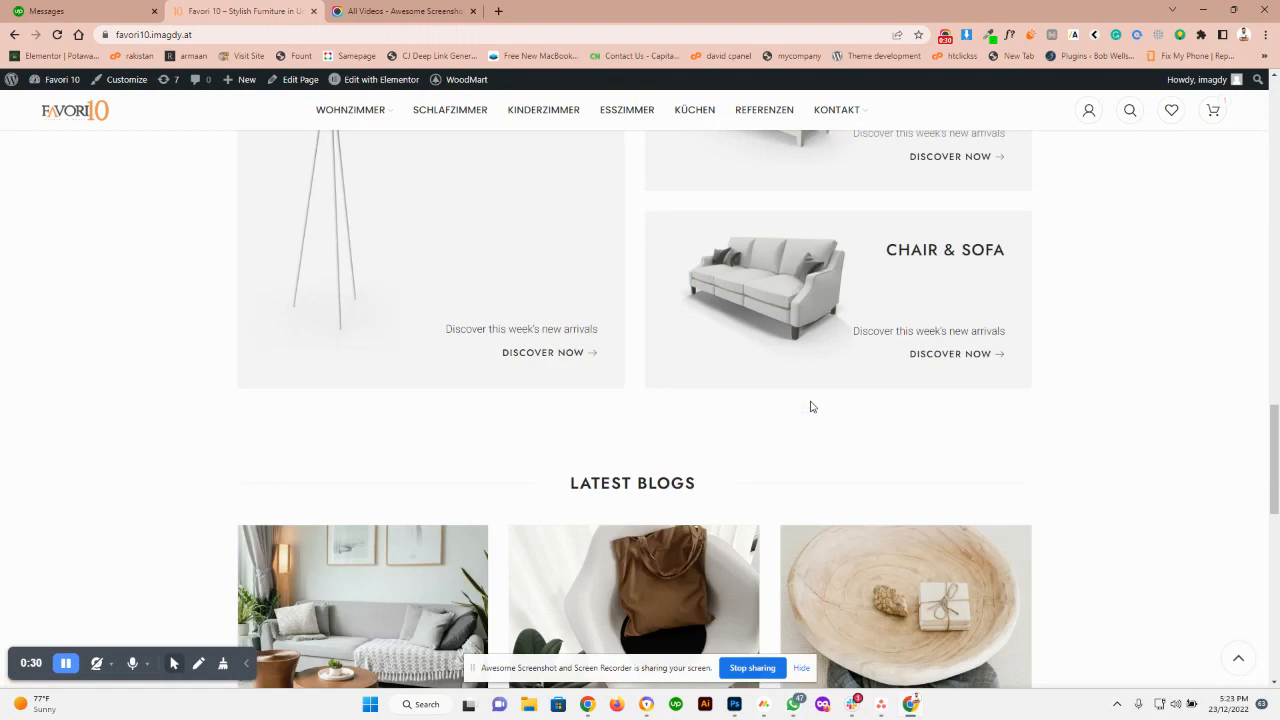
{"action": "scroll", "coordinate": [815, 404], "scroll_direction": "up", "scroll_amount": 15}
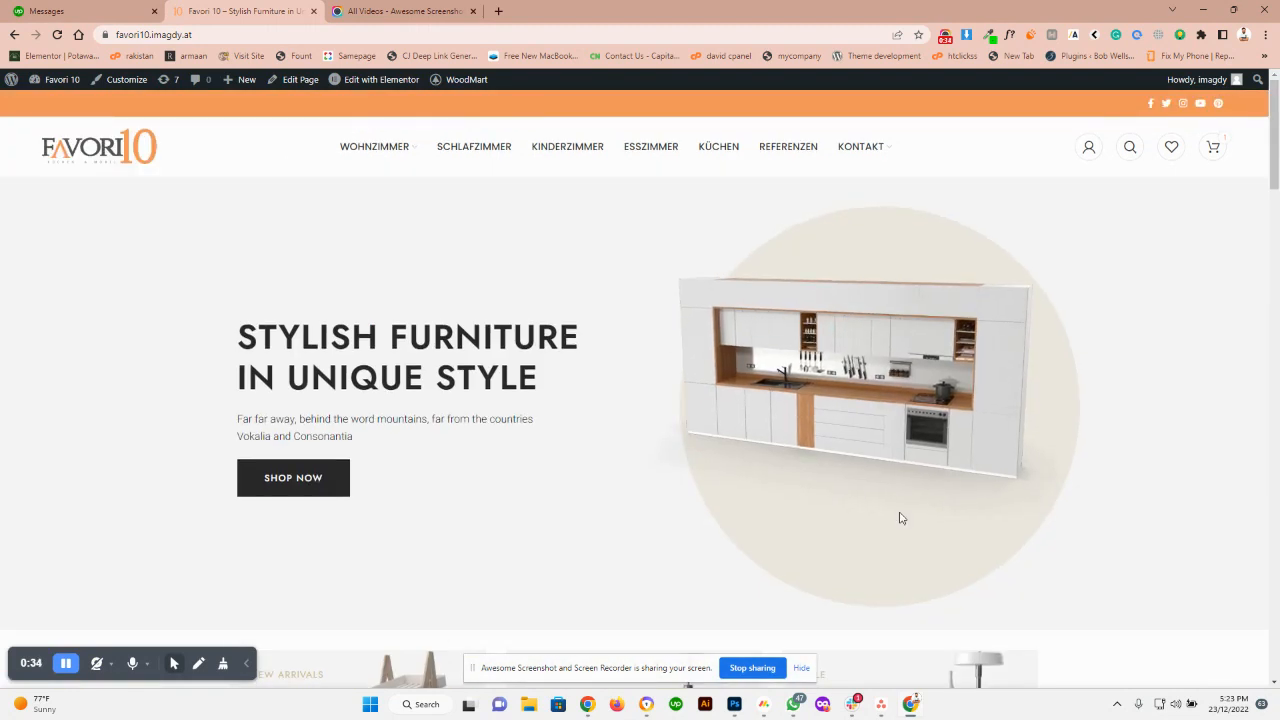
- Examine the product images in the home page's Featured Products section and dismiss the chat notification
{"action": "scroll", "coordinate": [900, 518], "scroll_direction": "down", "scroll_amount": 3}
{"action": "scroll", "coordinate": [900, 518], "scroll_direction": "down", "scroll_amount": 5}
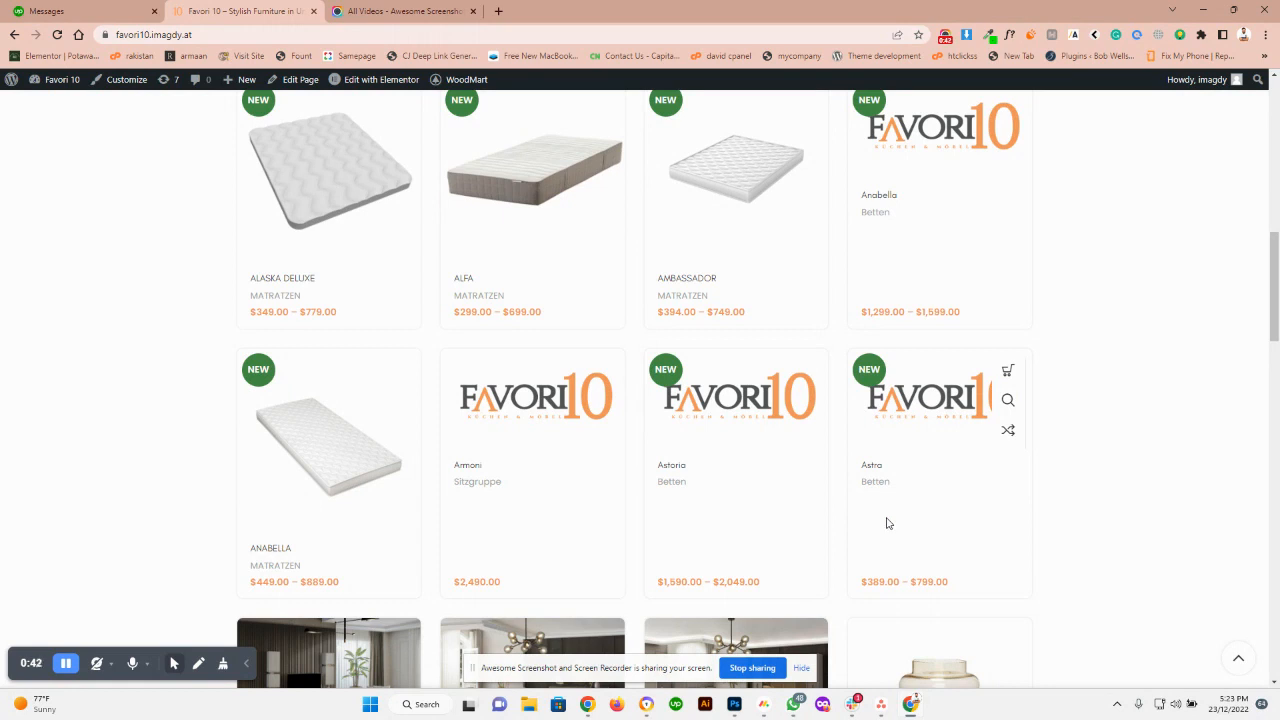
{"action": "scroll", "coordinate": [886, 523], "scroll_direction": "up", "scroll_amount": 1}
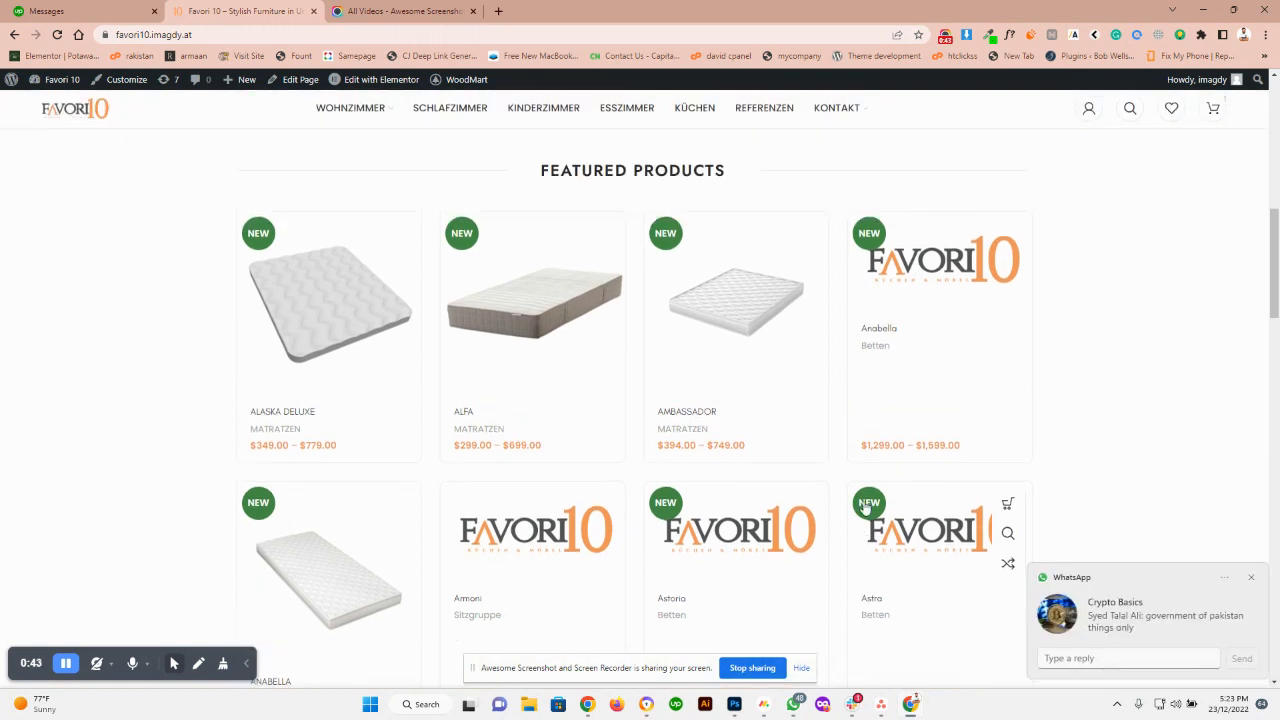
{"action": "left_click", "coordinate": [1248, 579]}
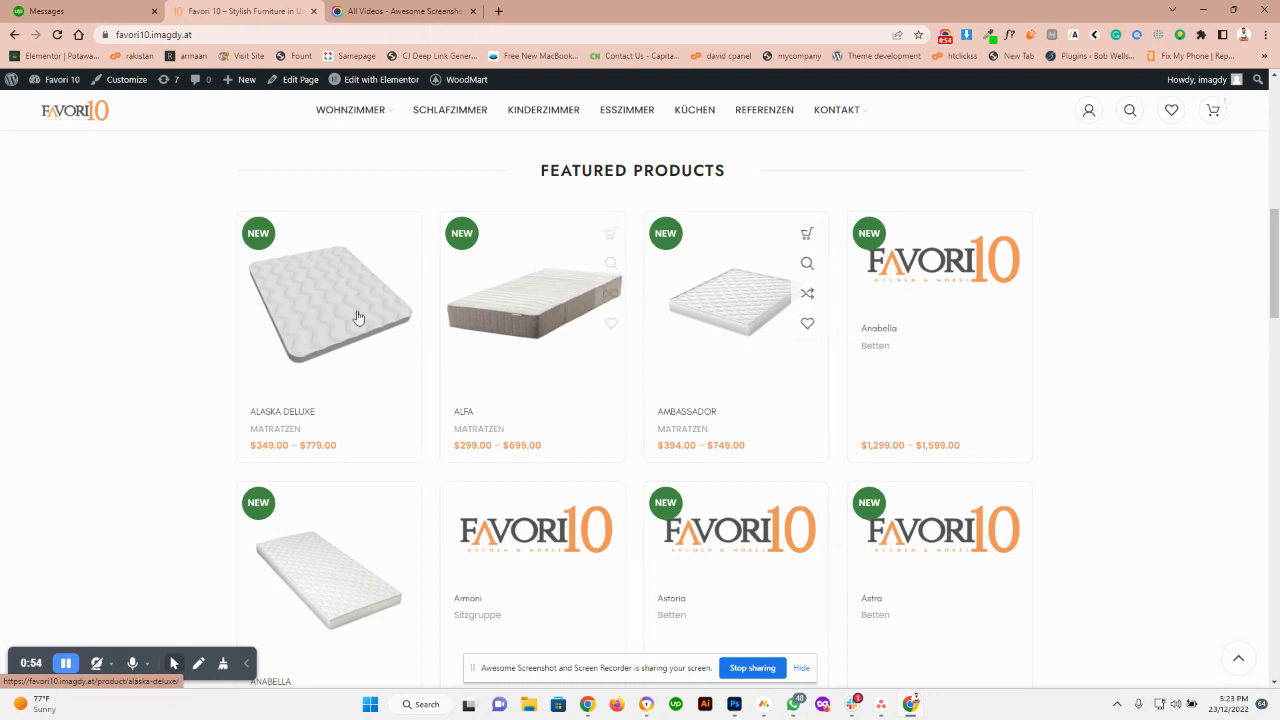
{"action": "scroll", "coordinate": [565, 330], "scroll_direction": "down", "scroll_amount": 3}
{"action": "scroll", "coordinate": [591, 434], "scroll_direction": "down", "scroll_amount": 3}
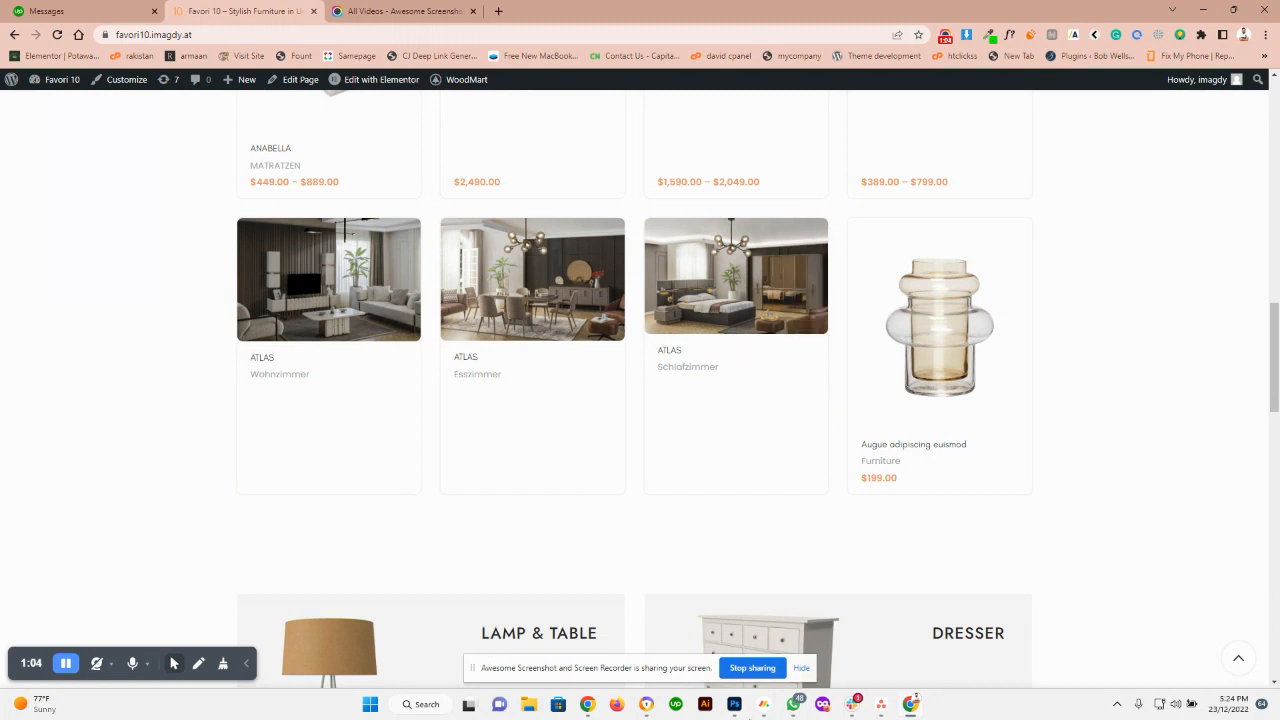
- Switch to Photoshop and create a new 1000 x 1000 px document
{"action": "left_click", "coordinate": [734, 704]}
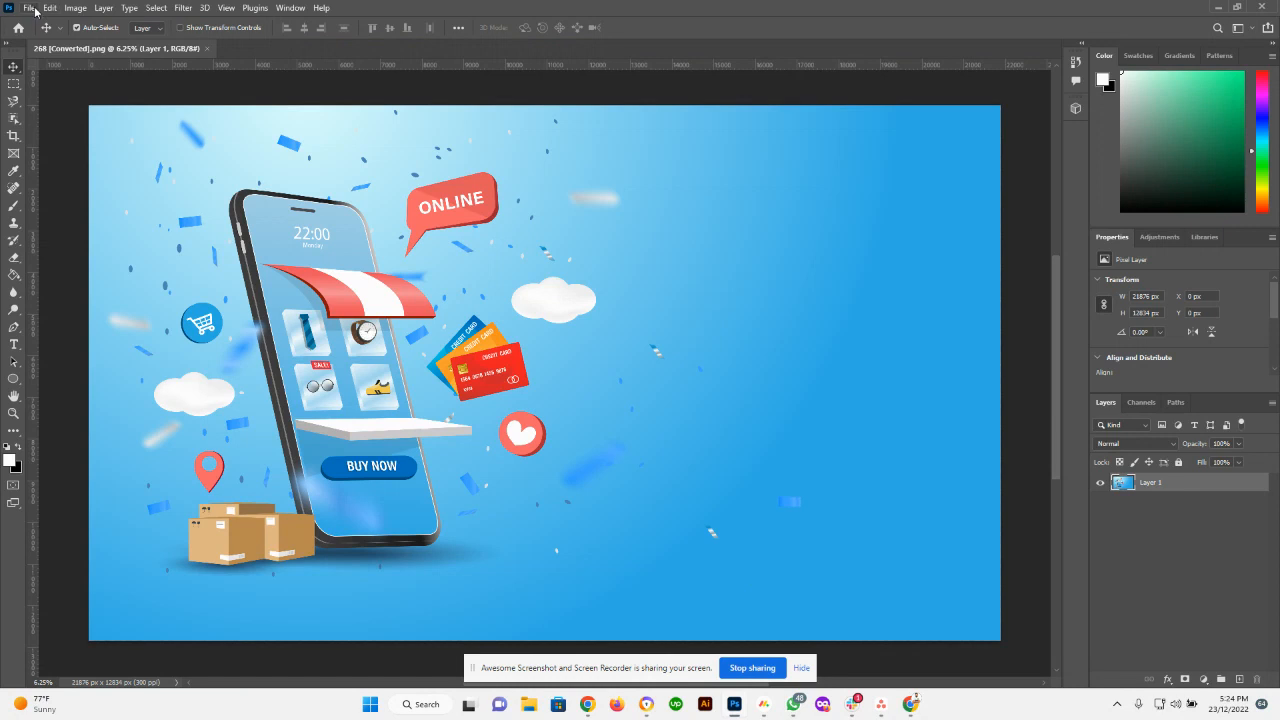
{"action": "left_click", "coordinate": [29, 8]}
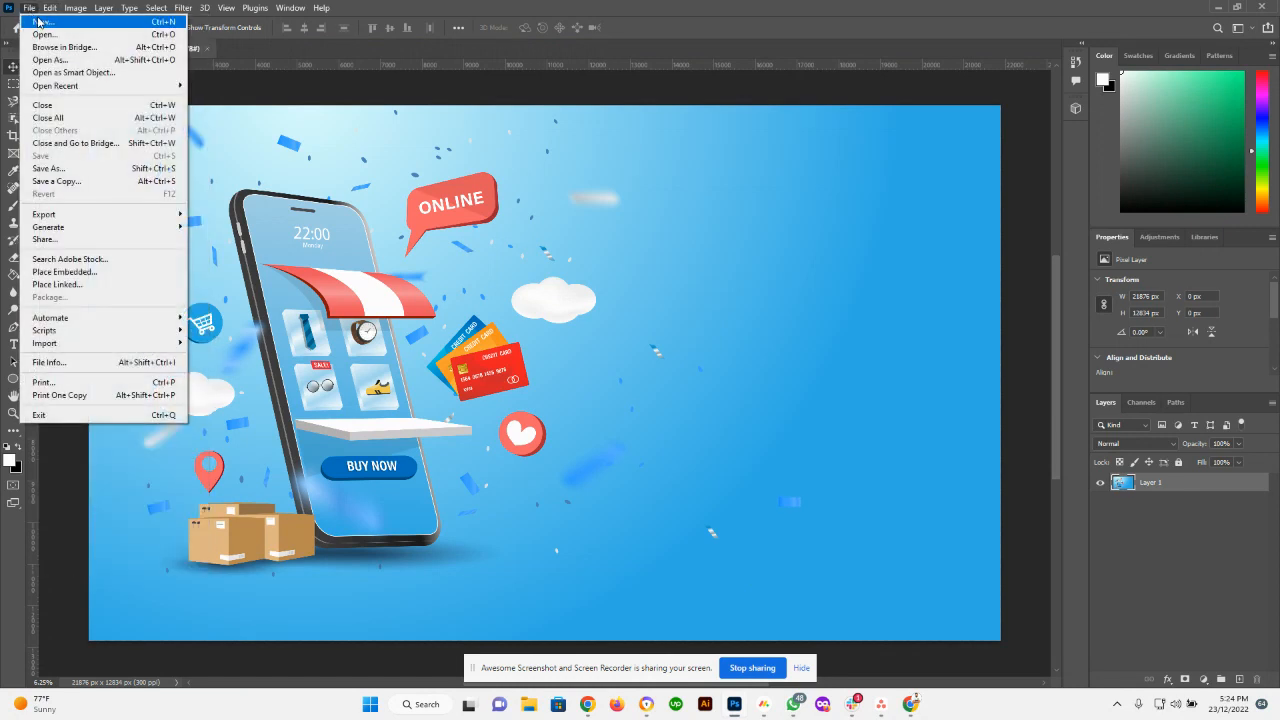
{"action": "left_click", "coordinate": [60, 21]}
{"action": "left_click", "coordinate": [899, 542]}
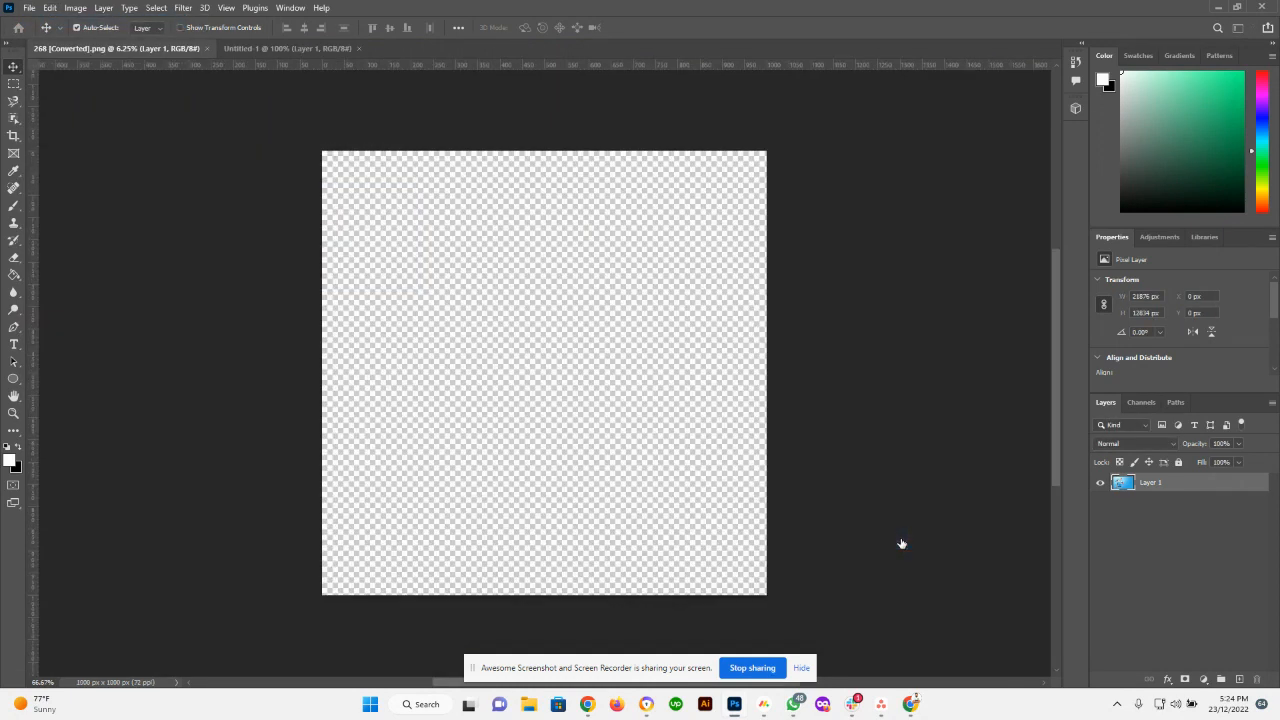
- Return to the browser and save the ALASKA DELUXE mattress image to the Desktop as the PNG file Untitled-design-19
{"action": "left_click", "coordinate": [29, 8]}
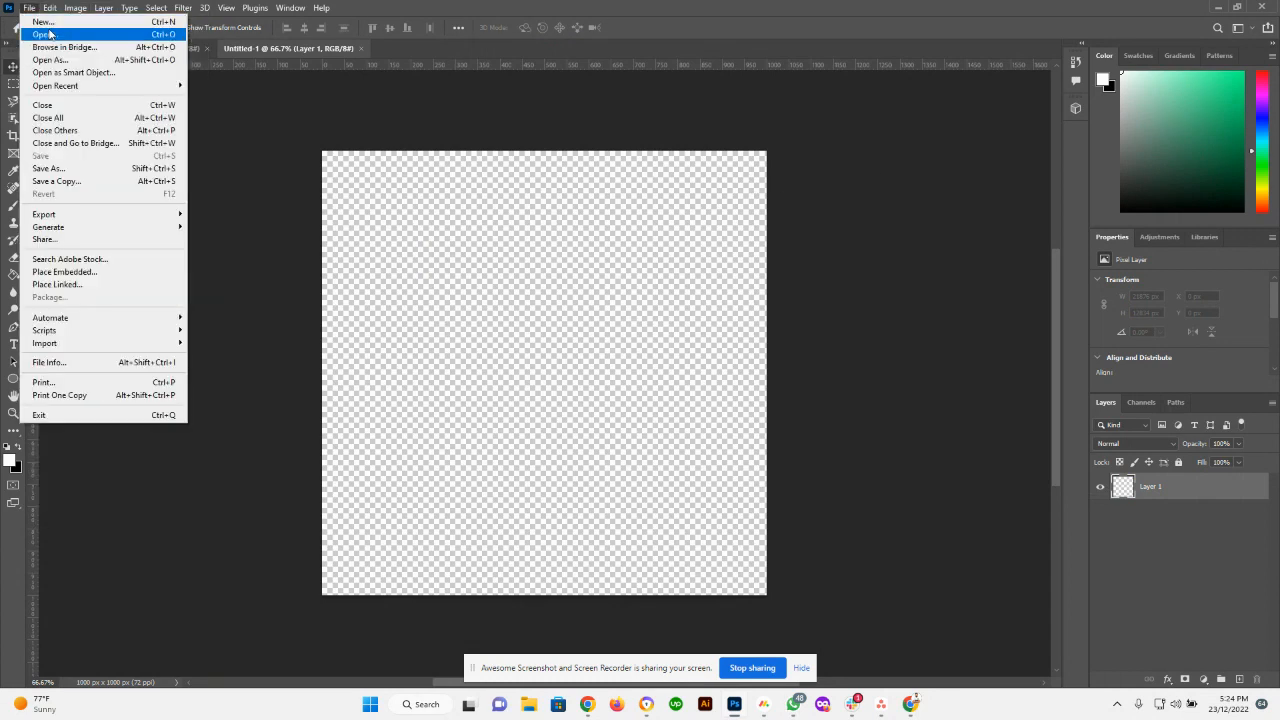
{"action": "left_click", "coordinate": [1213, 6]}
{"action": "left_click", "coordinate": [1213, 6]}
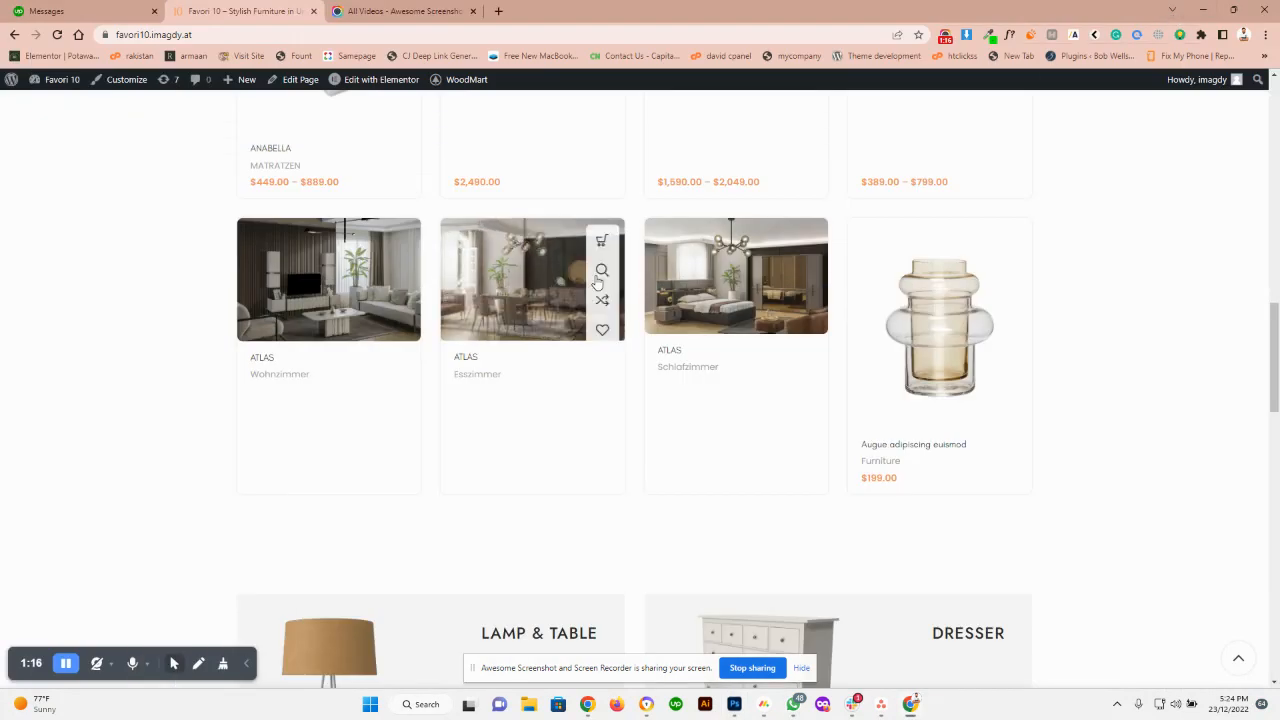
{"action": "scroll", "coordinate": [371, 366], "scroll_direction": "up", "scroll_amount": 5}
{"action": "right_click", "coordinate": [329, 256]}
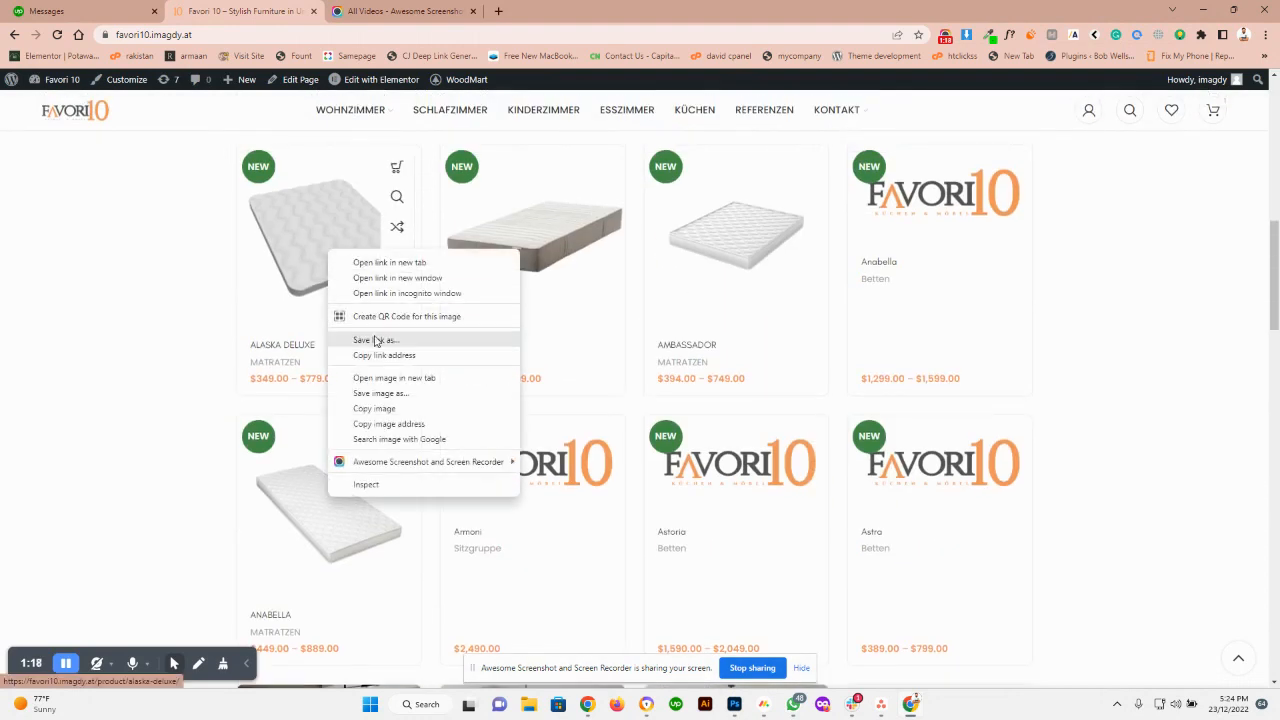
{"action": "left_click", "coordinate": [379, 392]}
{"action": "left_click", "coordinate": [55, 131]}
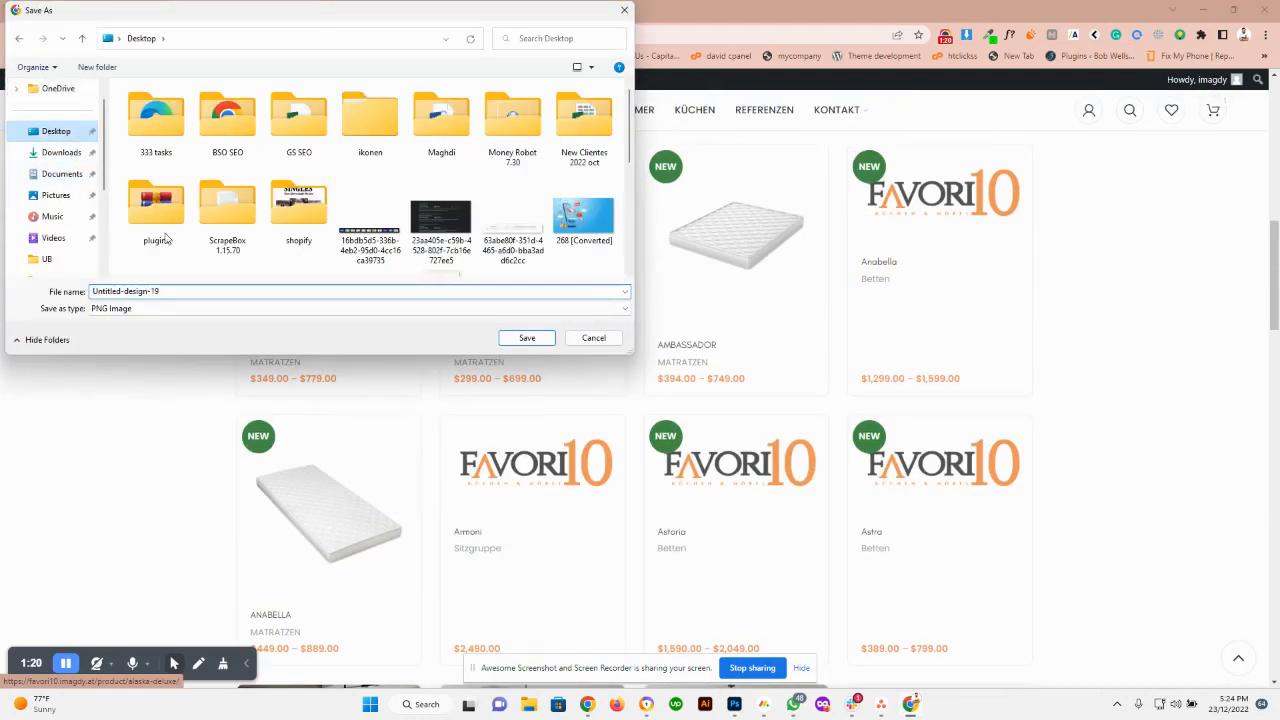
{"action": "left_click", "coordinate": [524, 337]}
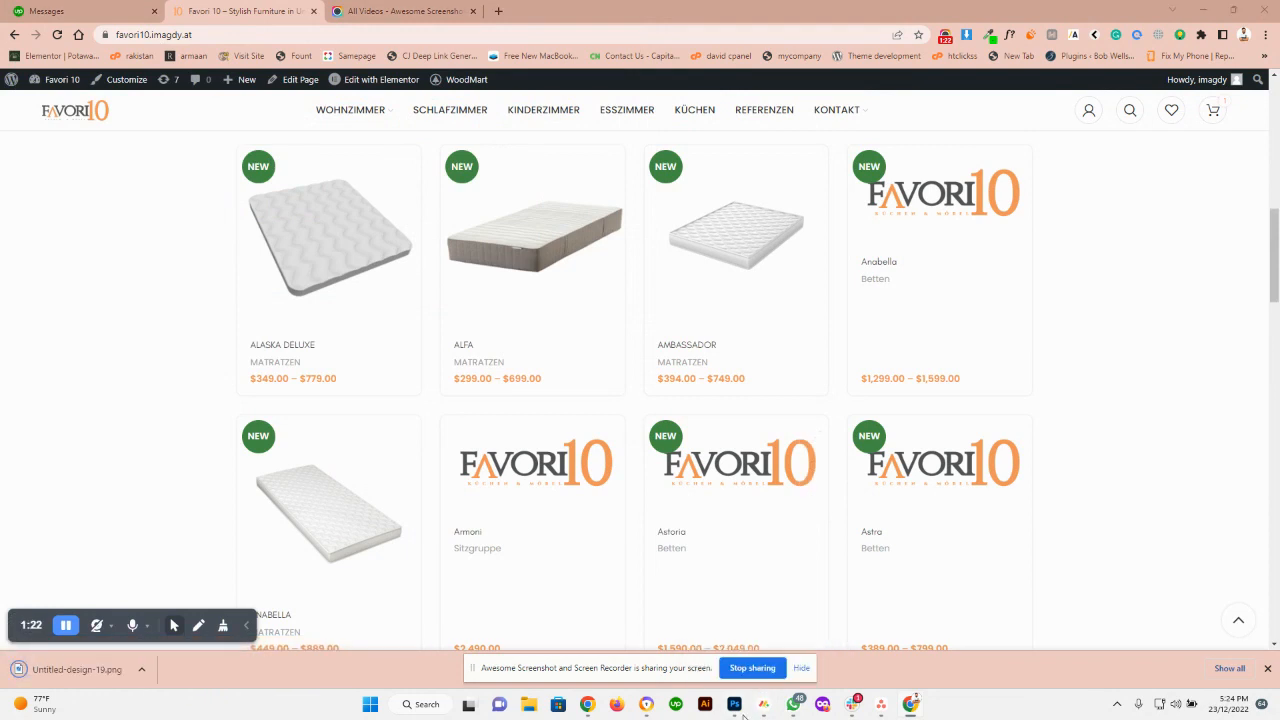
- Switch to Photoshop, open Untitled-design-19 from the Desktop and nudge the mattress layer slightly
{"action": "left_click", "coordinate": [734, 704]}
{"action": "left_click", "coordinate": [33, 7]}
{"action": "left_click", "coordinate": [50, 36]}
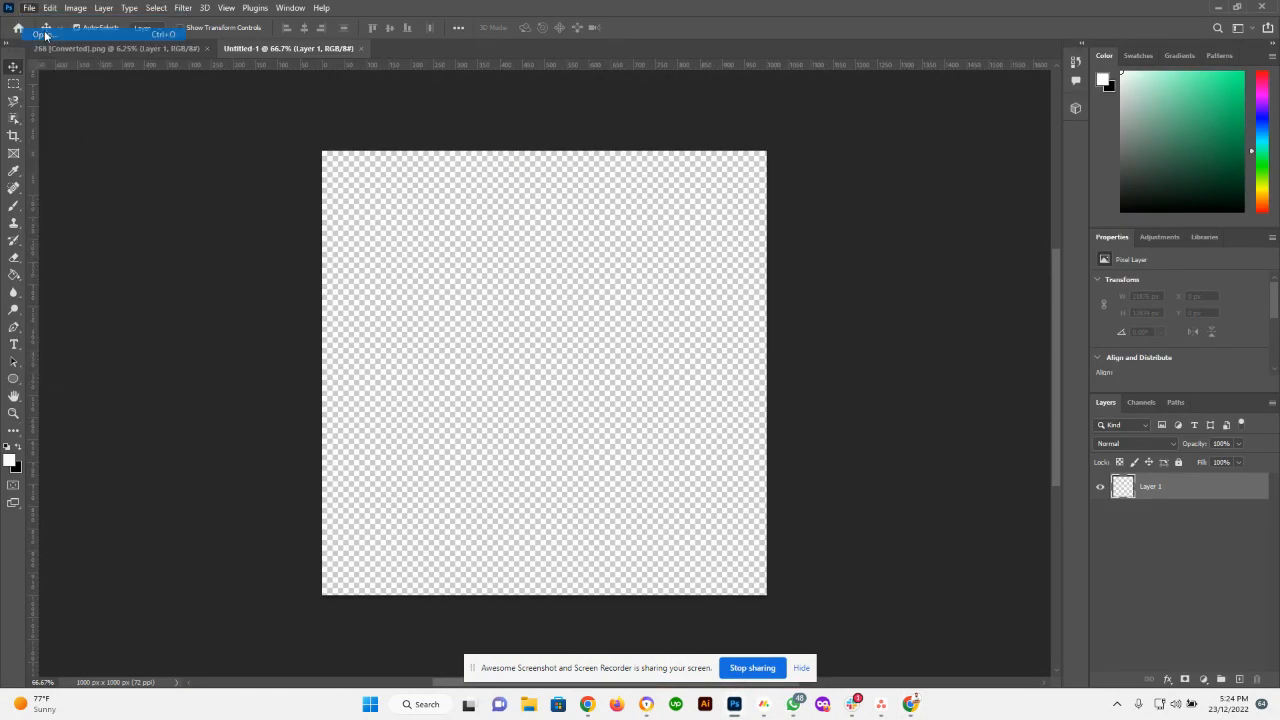
{"action": "scroll", "coordinate": [353, 196], "scroll_direction": "down", "scroll_amount": 3}
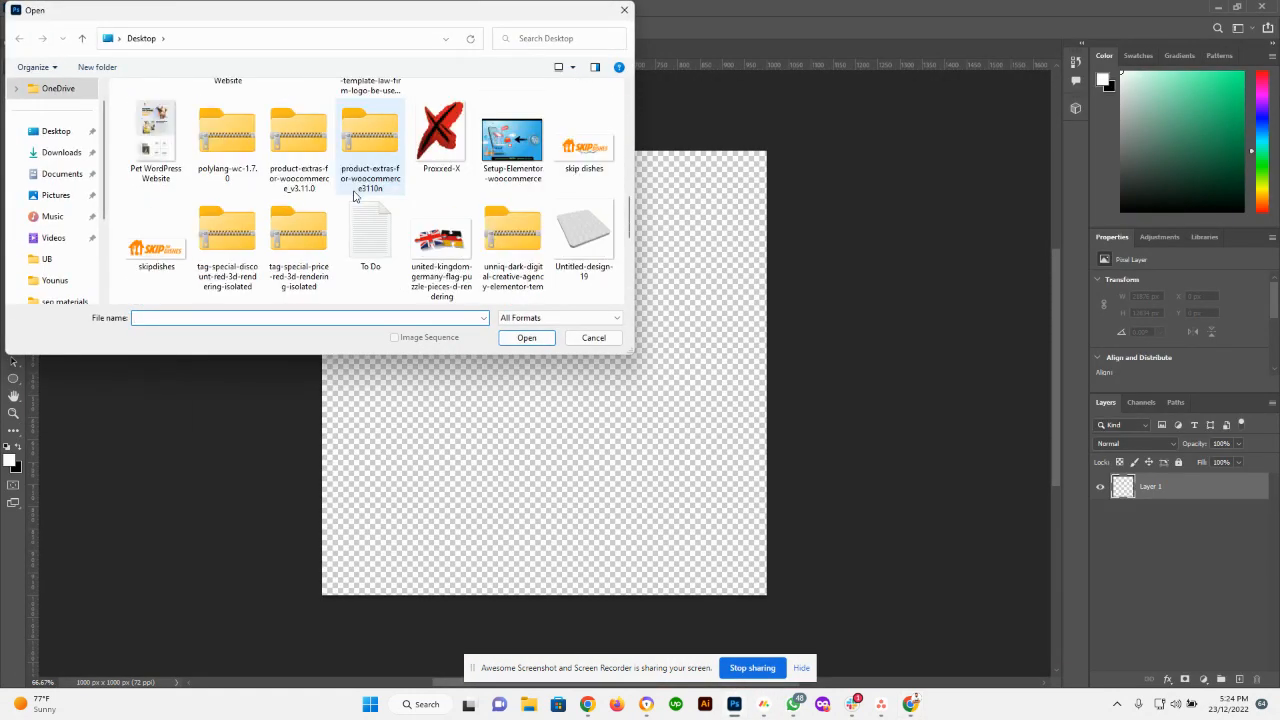
{"action": "double_click", "coordinate": [584, 240]}
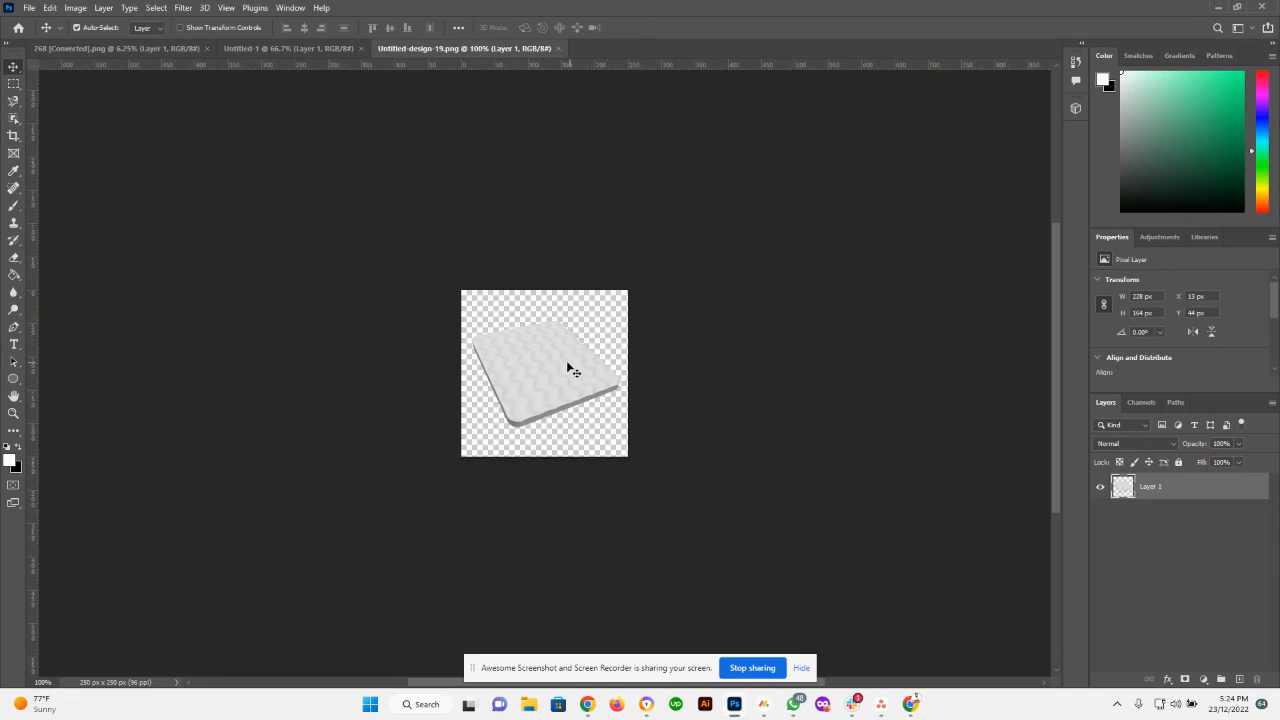
{"action": "mouse_move", "coordinate": [540, 365]}
{"action": "left_mouse_down"}
{"action": "mouse_move", "coordinate": [557, 343]}
{"action": "mouse_move", "coordinate": [539, 364]}
{"action": "left_mouse_up"}
- Add a new vertical guide at the canvas's left edge in the Untitled-1 document
{"action": "left_click", "coordinate": [270, 47]}
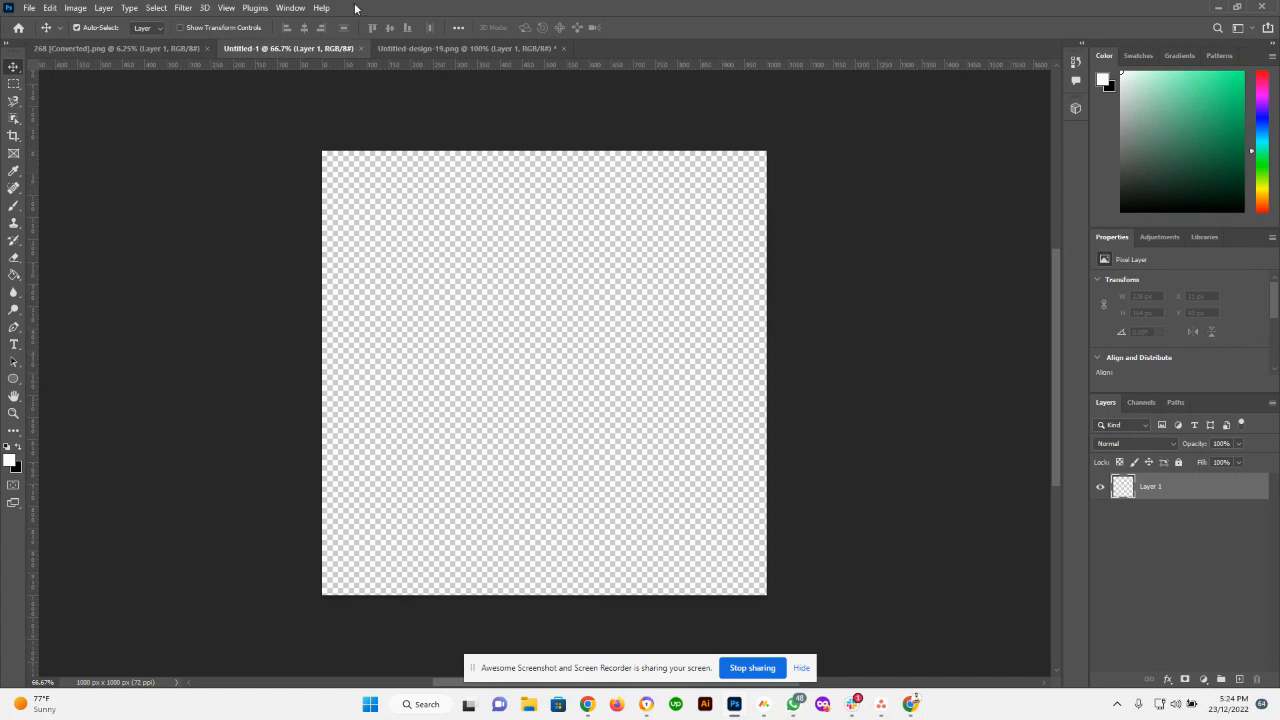
{"action": "left_click", "coordinate": [227, 9]}
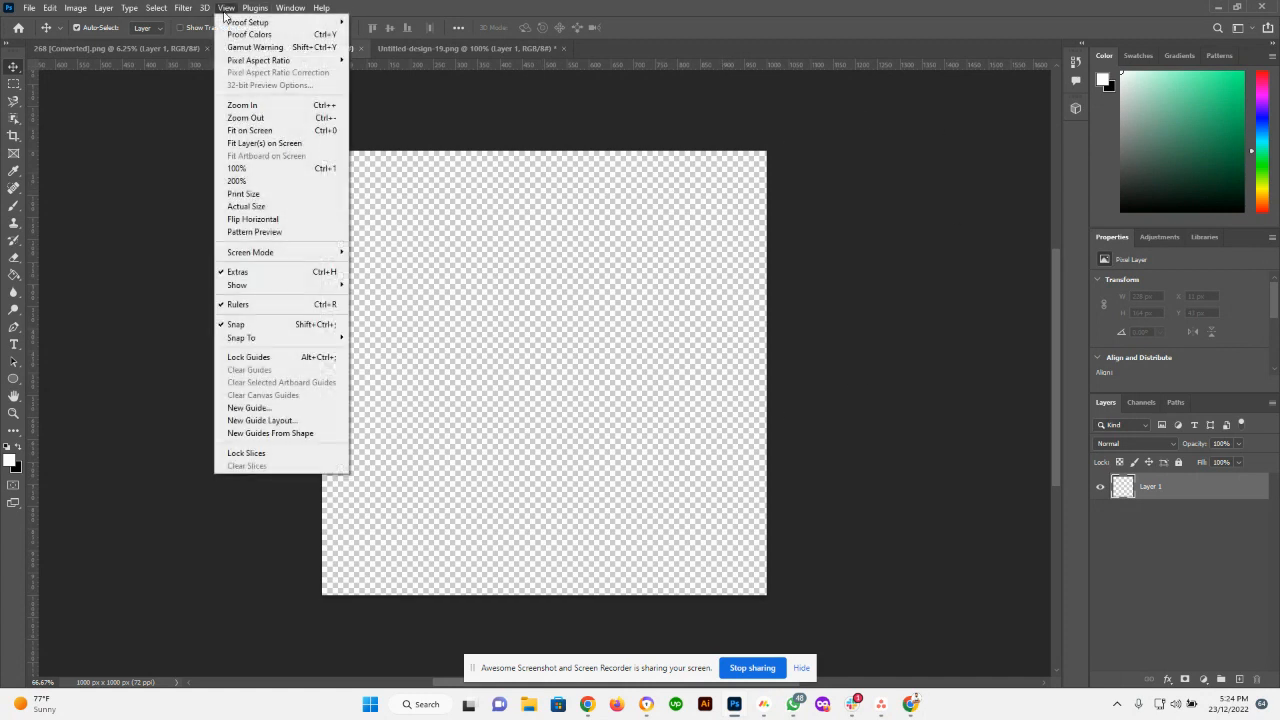
{"action": "left_click", "coordinate": [273, 412]}
{"action": "key", "text": "Return"}
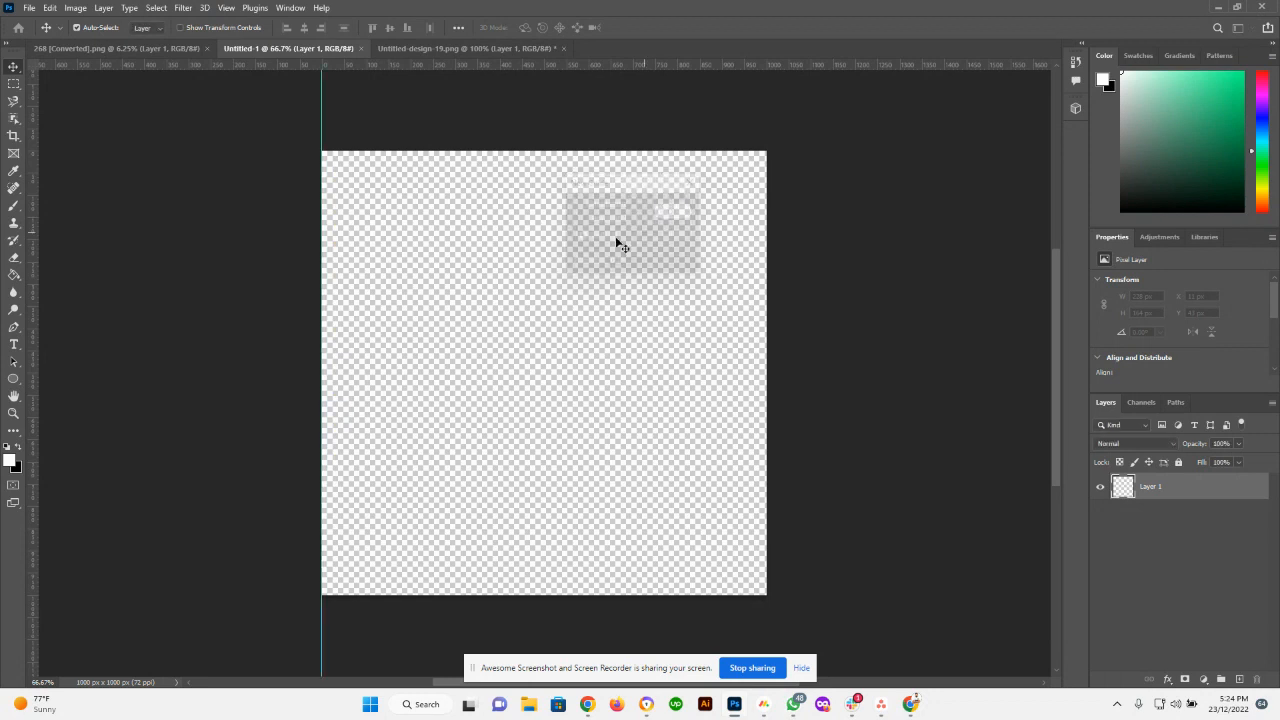
- Reposition the vertical guide, trying it inside the canvas before placing it just outside the canvas's left edge
{"action": "left_click_drag", "start_coordinate": [322, 105], "coordinate": [351, 90]}
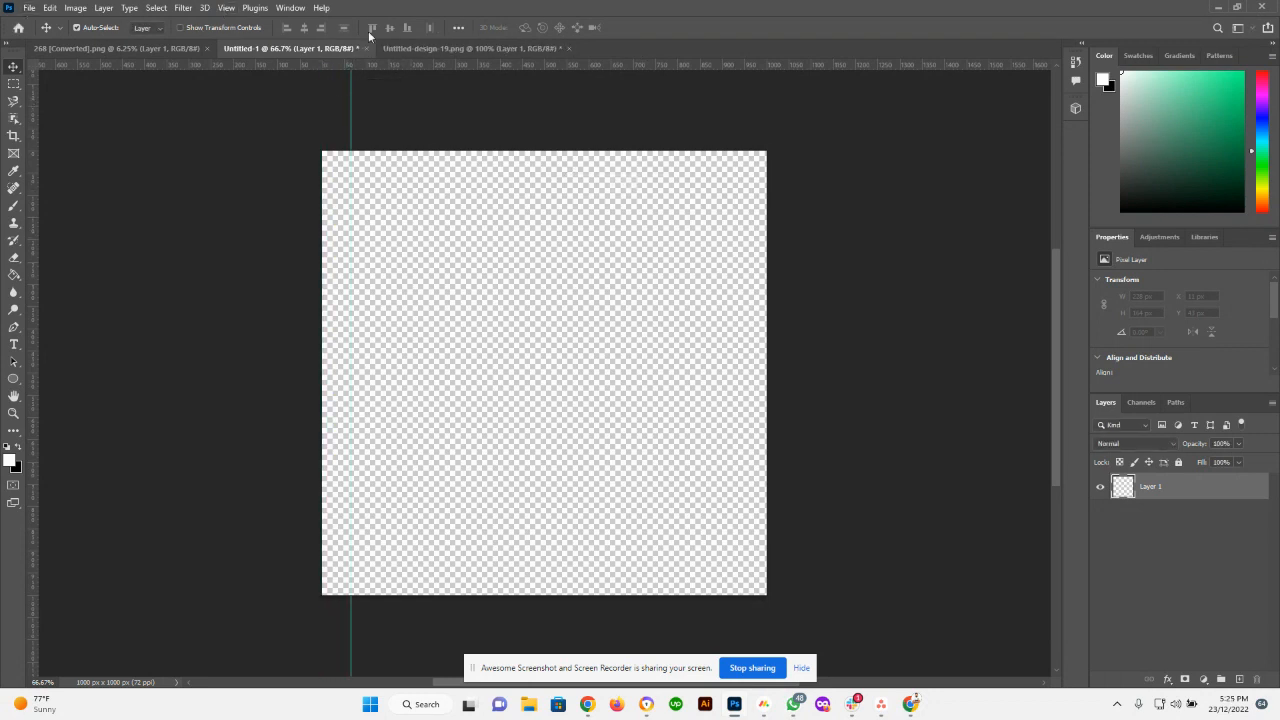
{"action": "mouse_move", "coordinate": [352, 100]}
{"action": "left_mouse_down"}
{"action": "mouse_move", "coordinate": [389, 82]}
{"action": "mouse_move", "coordinate": [353, 85]}
{"action": "left_mouse_up"}
{"action": "left_click", "coordinate": [225, 9]}
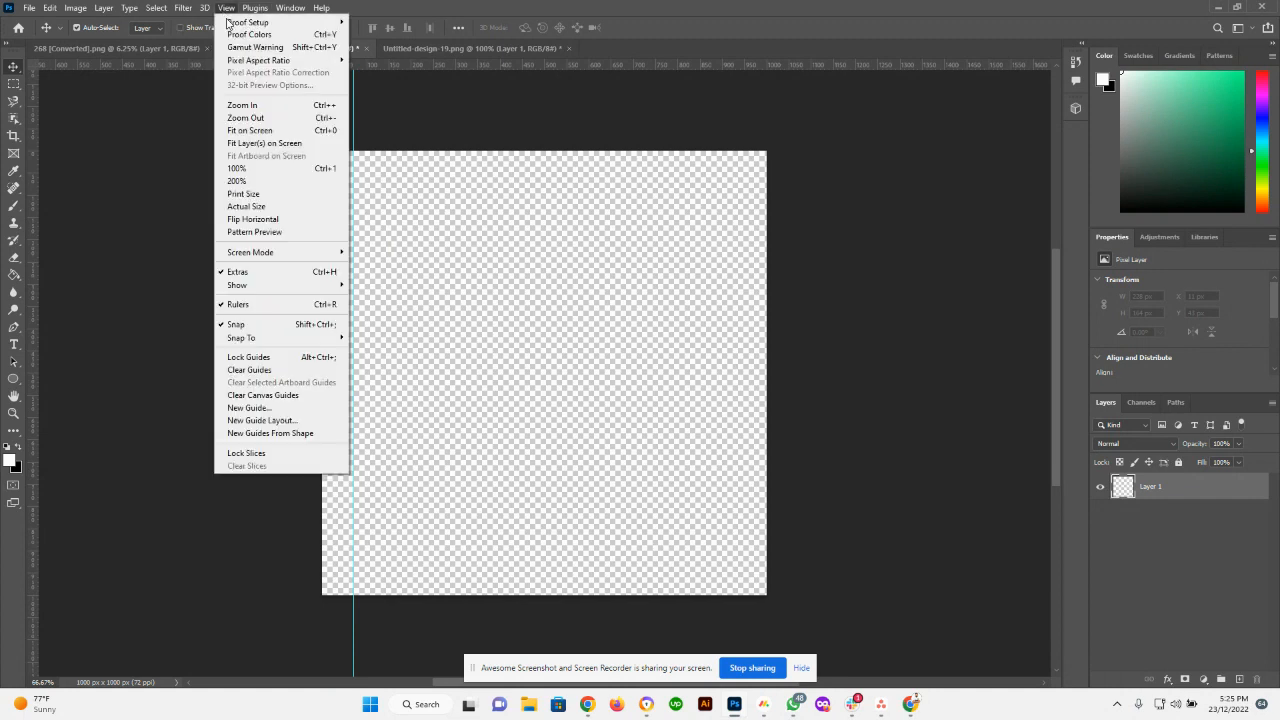
{"action": "left_click", "coordinate": [545, 265]}
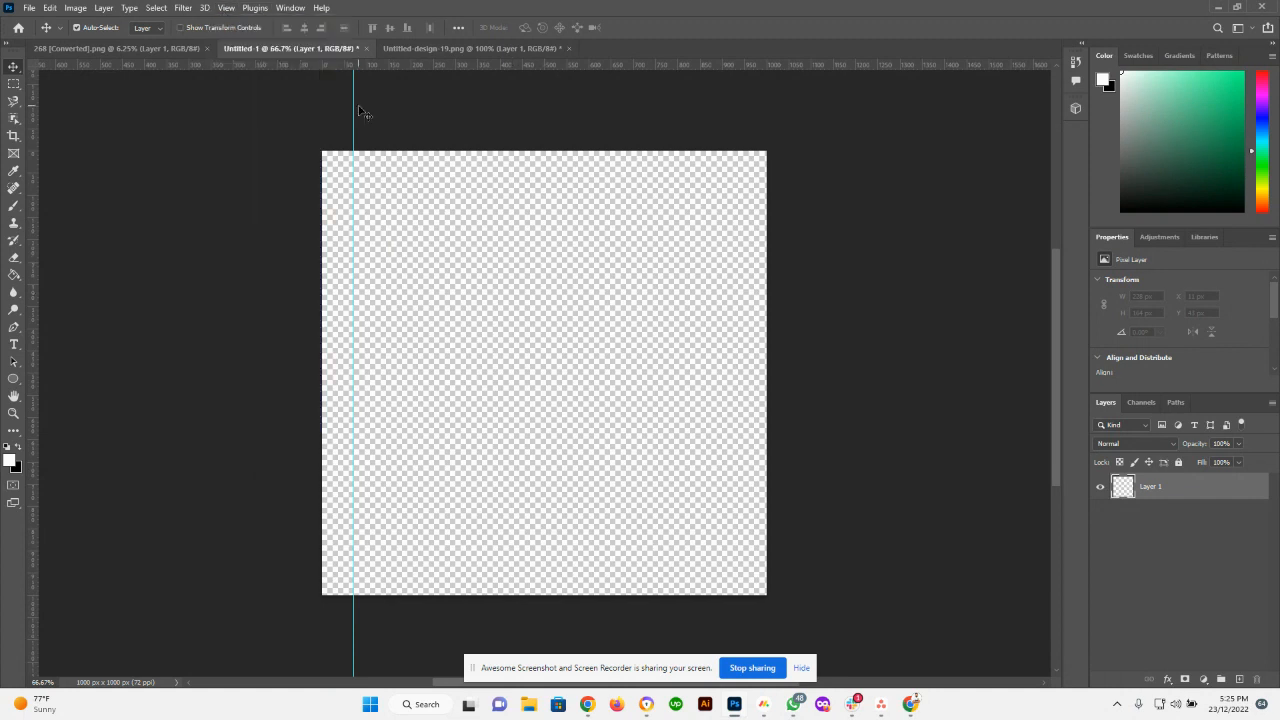
{"action": "left_click_drag", "start_coordinate": [353, 110], "coordinate": [304, 115]}
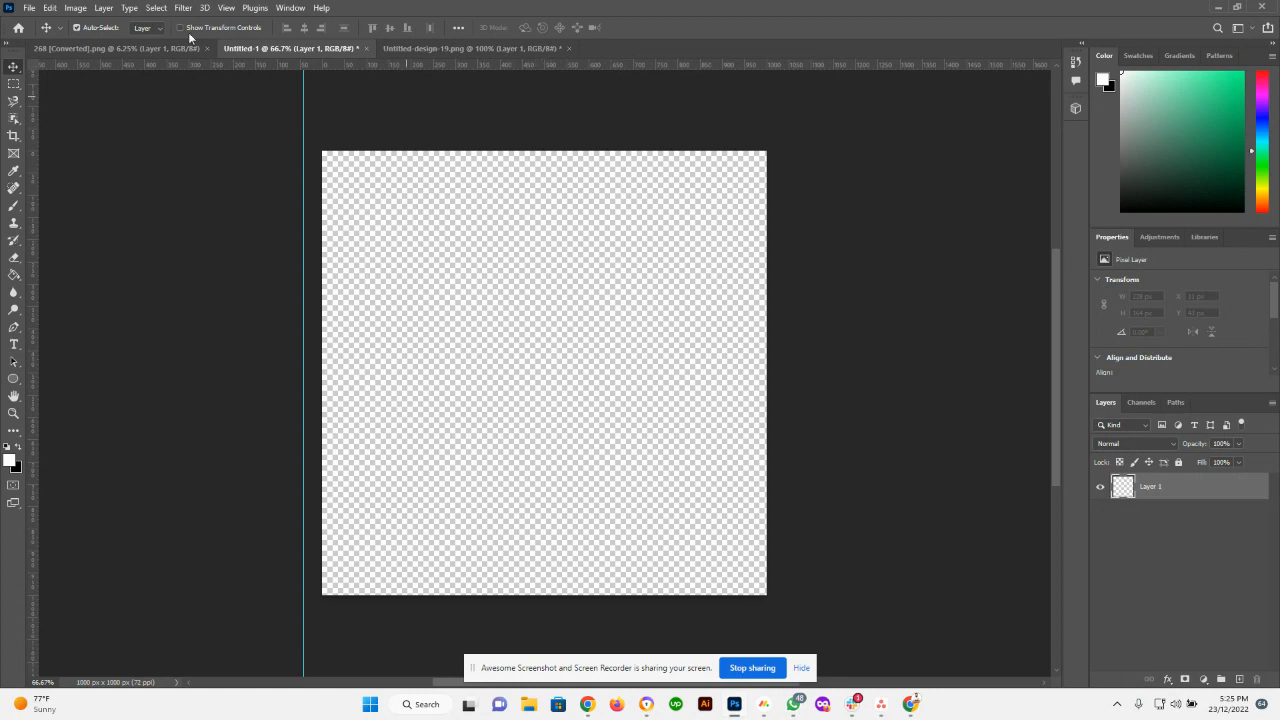
{"action": "left_click", "coordinate": [29, 8]}
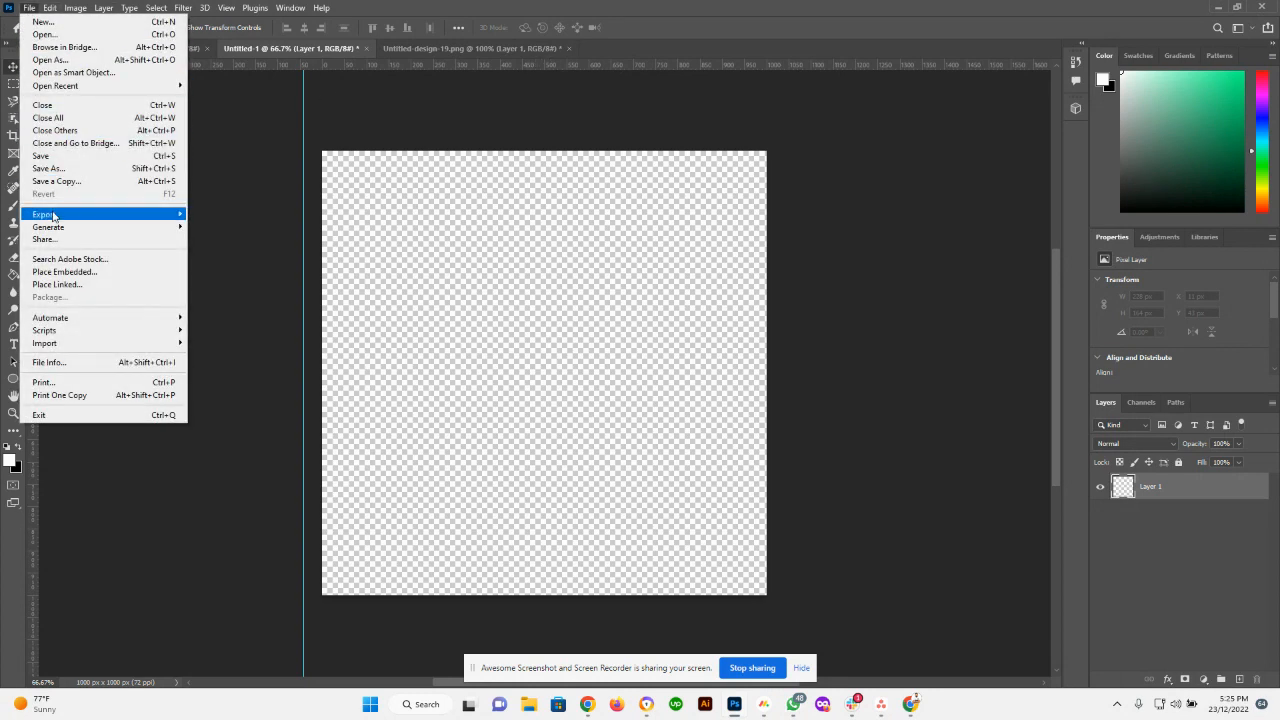
{"action": "mouse_move", "coordinate": [49, 8]}
{"action": "left_click", "coordinate": [702, 310]}
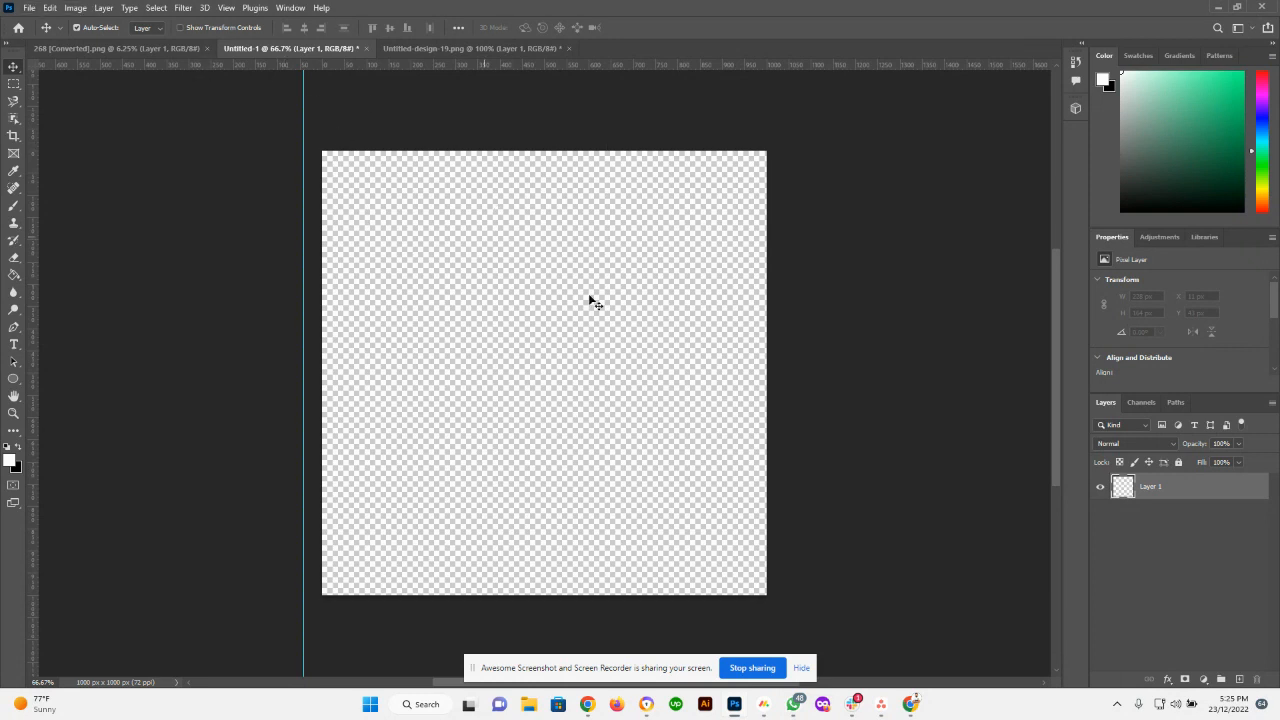
- Start a Save for Web (Legacy) export of the blank document with the JPEG High preset
{"action": "left_click", "coordinate": [29, 8]}
{"action": "mouse_move", "coordinate": [77, 214]}
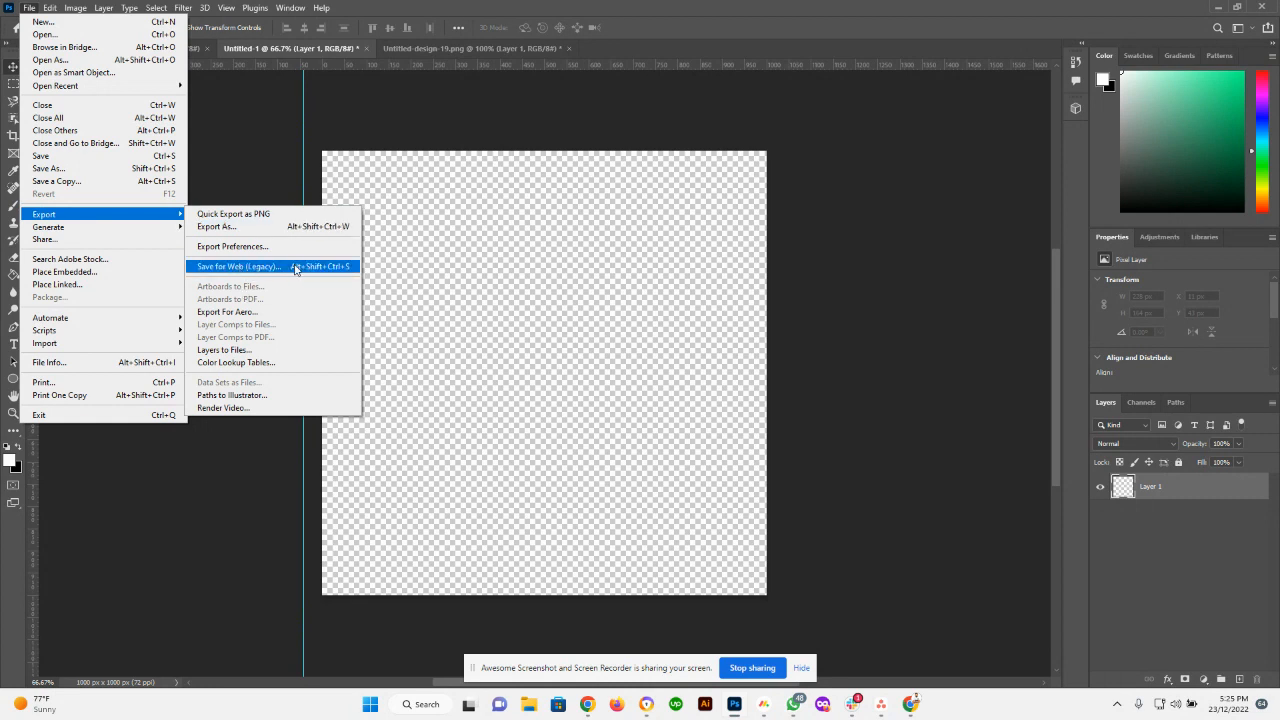
{"action": "left_click", "coordinate": [259, 267]}
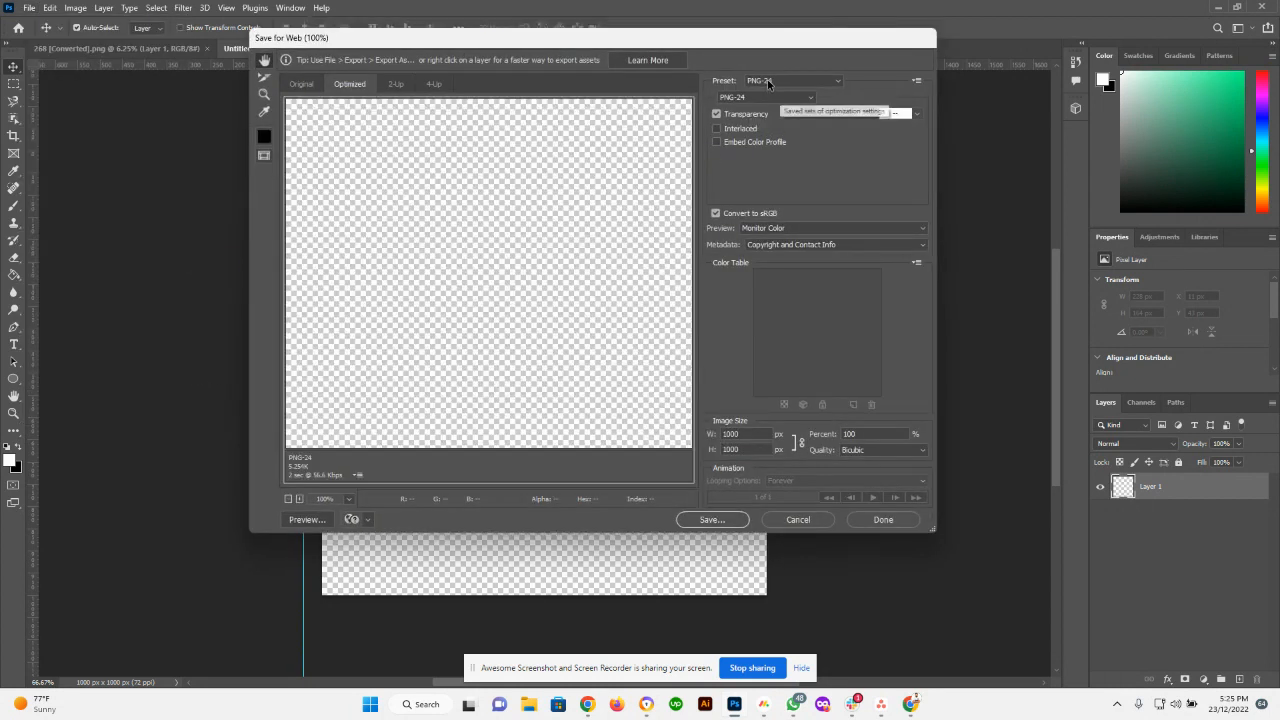
{"action": "left_click", "coordinate": [788, 84]}
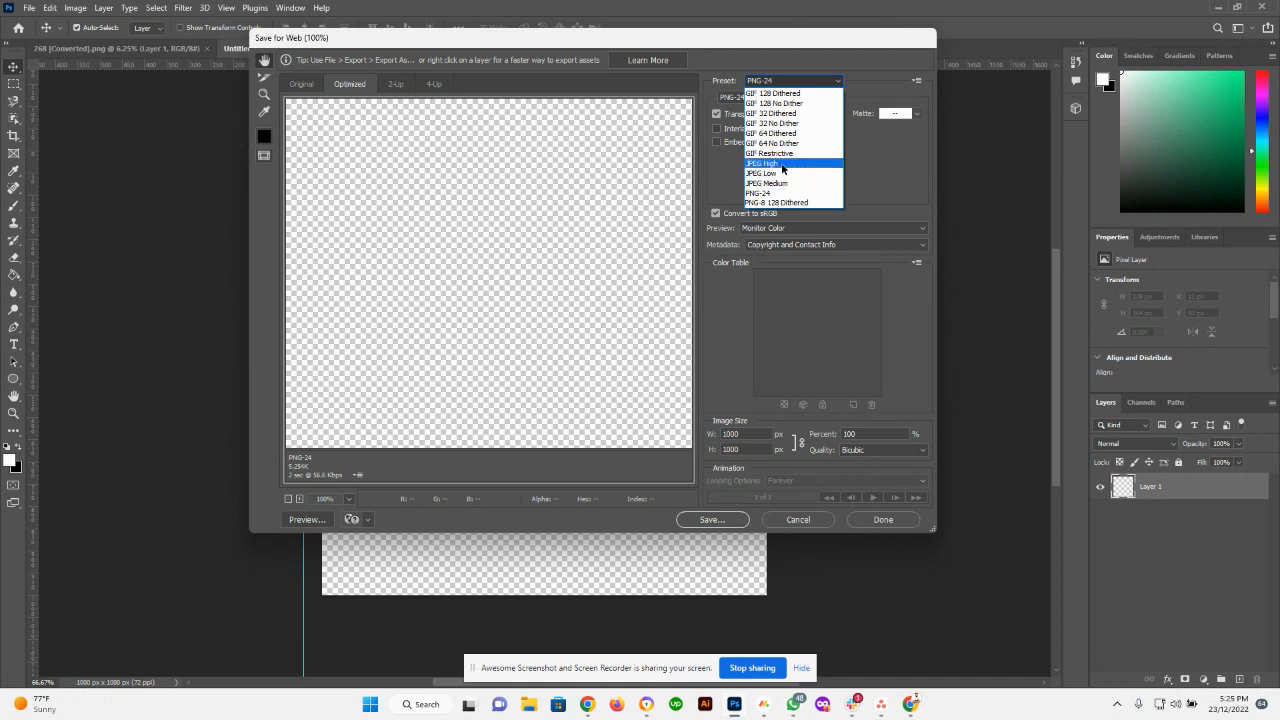
{"action": "left_click", "coordinate": [783, 165]}
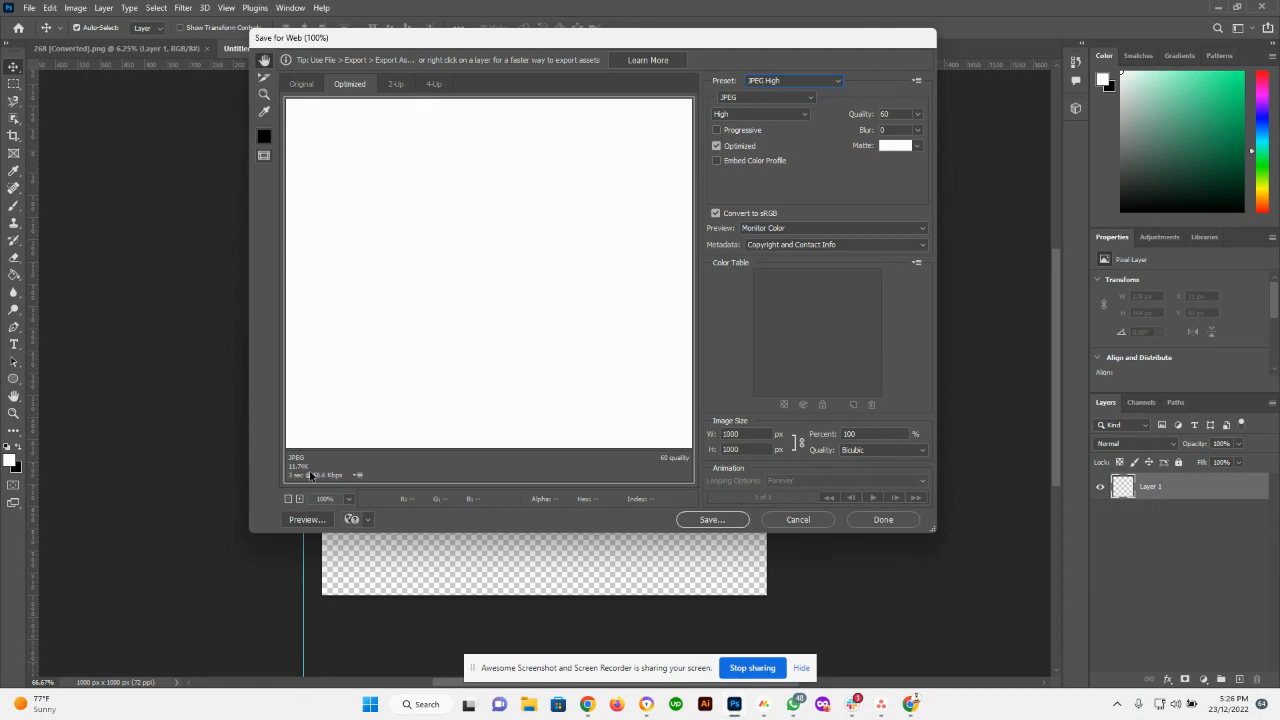
- Compare the Medium and High JPEG quality levels for the blank document's web export
{"action": "left_click", "coordinate": [755, 116]}
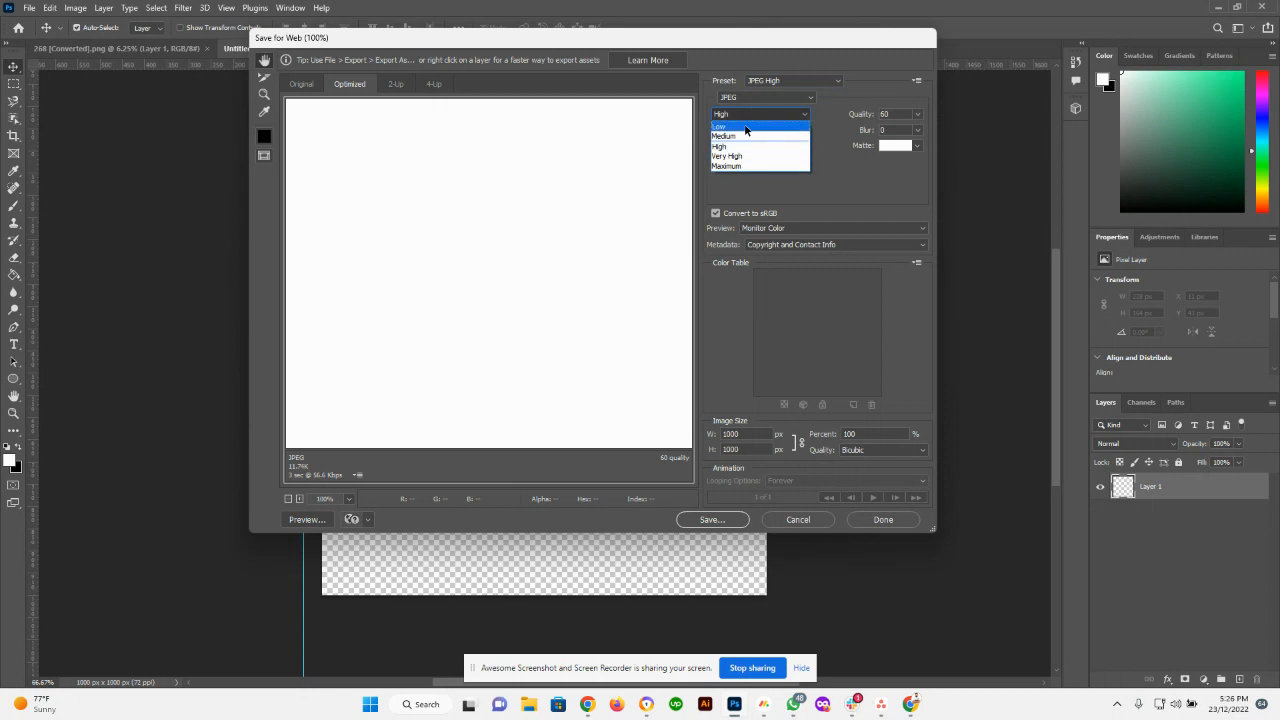
{"action": "left_click", "coordinate": [741, 137]}
{"action": "left_click", "coordinate": [740, 115]}
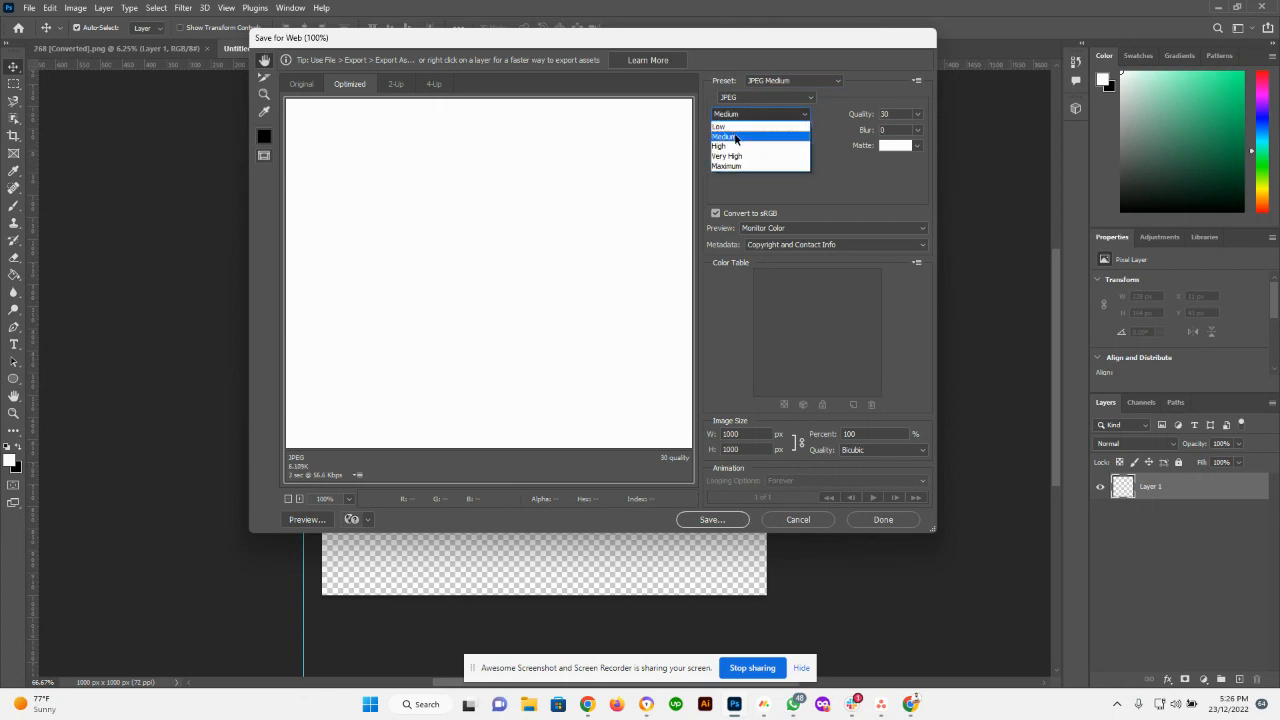
{"action": "left_click", "coordinate": [736, 137]}
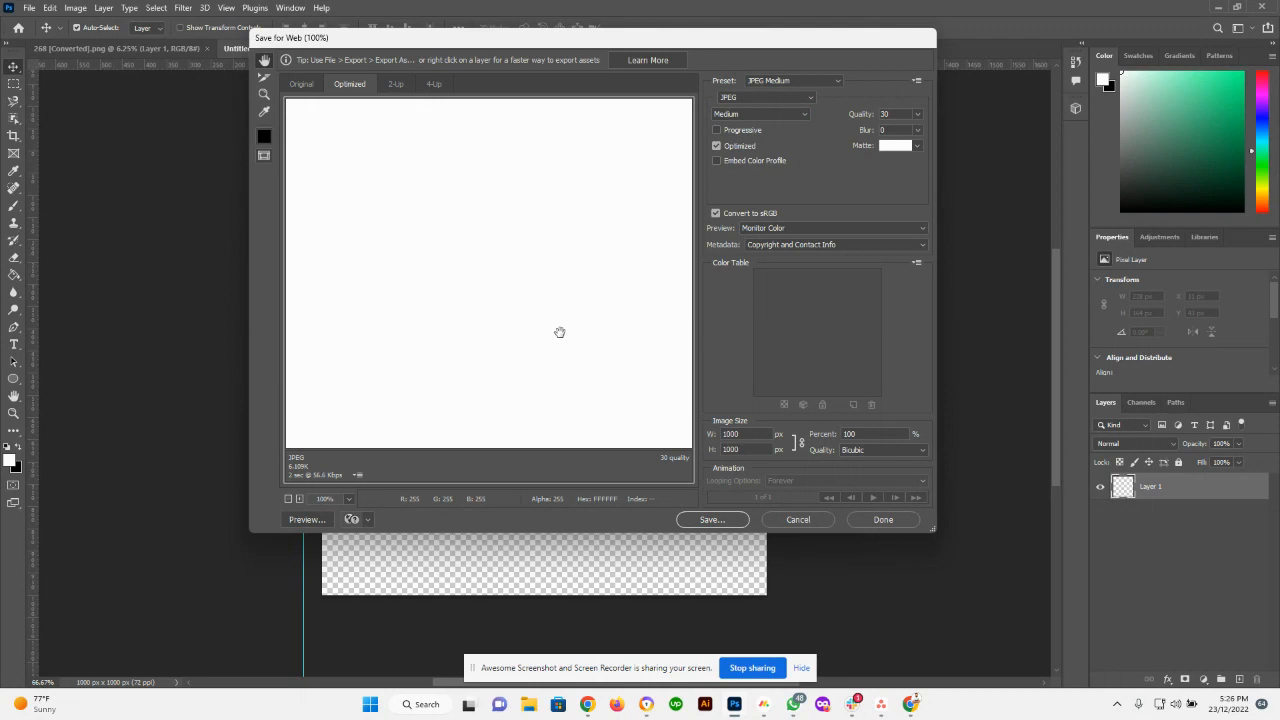
{"action": "left_click", "coordinate": [738, 115]}
{"action": "left_click", "coordinate": [735, 148]}
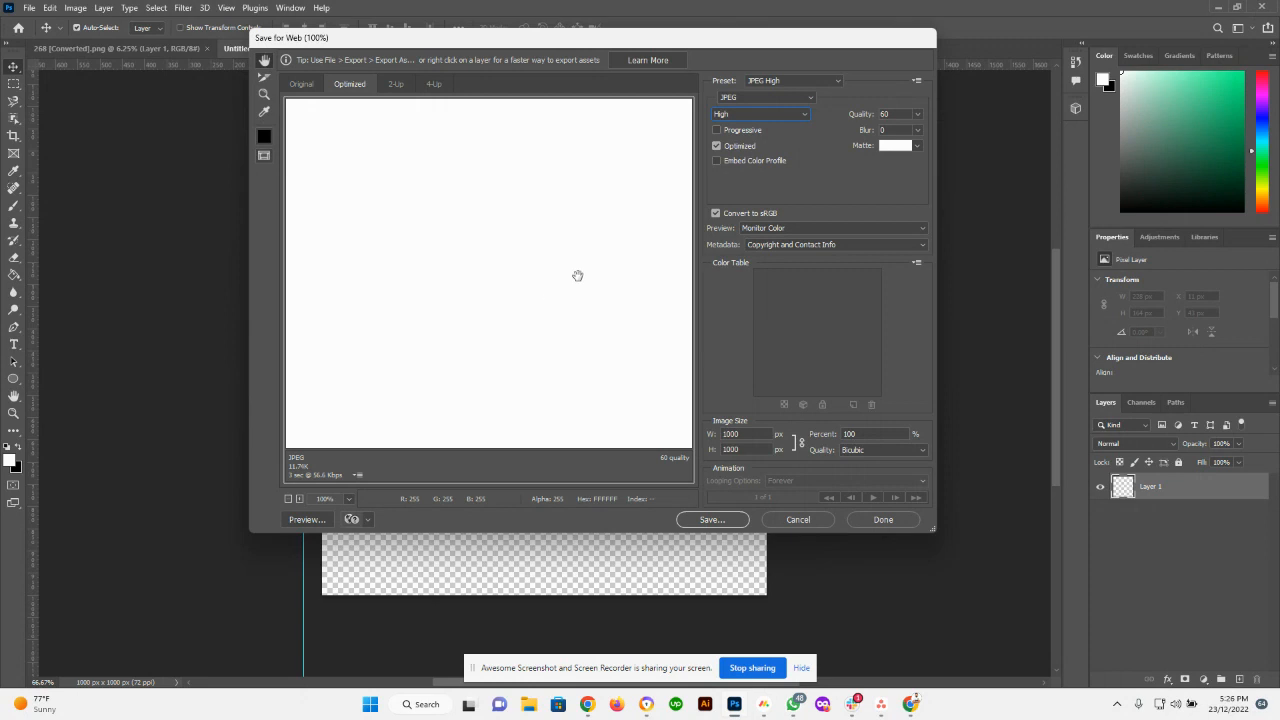
- Review the export's file format and quality options, keeping JPEG at High, and cancel the Save for Web export
{"action": "left_click", "coordinate": [726, 117]}
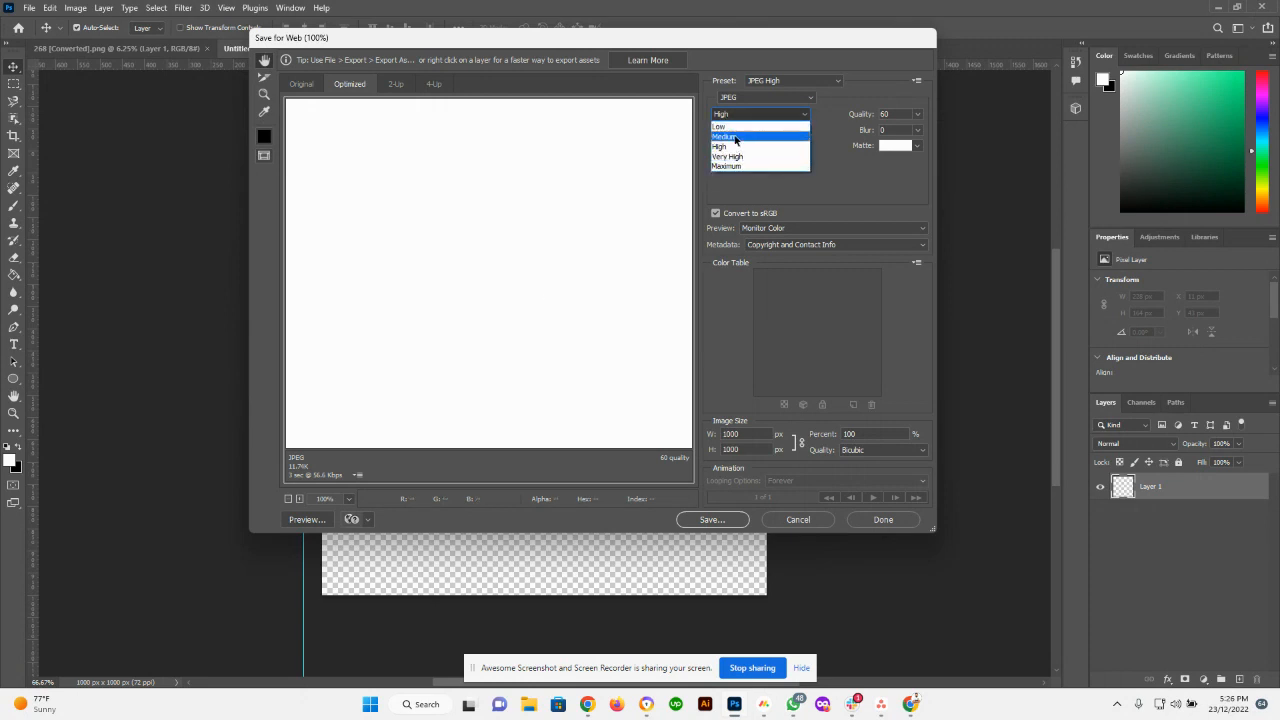
{"action": "left_click", "coordinate": [730, 147]}
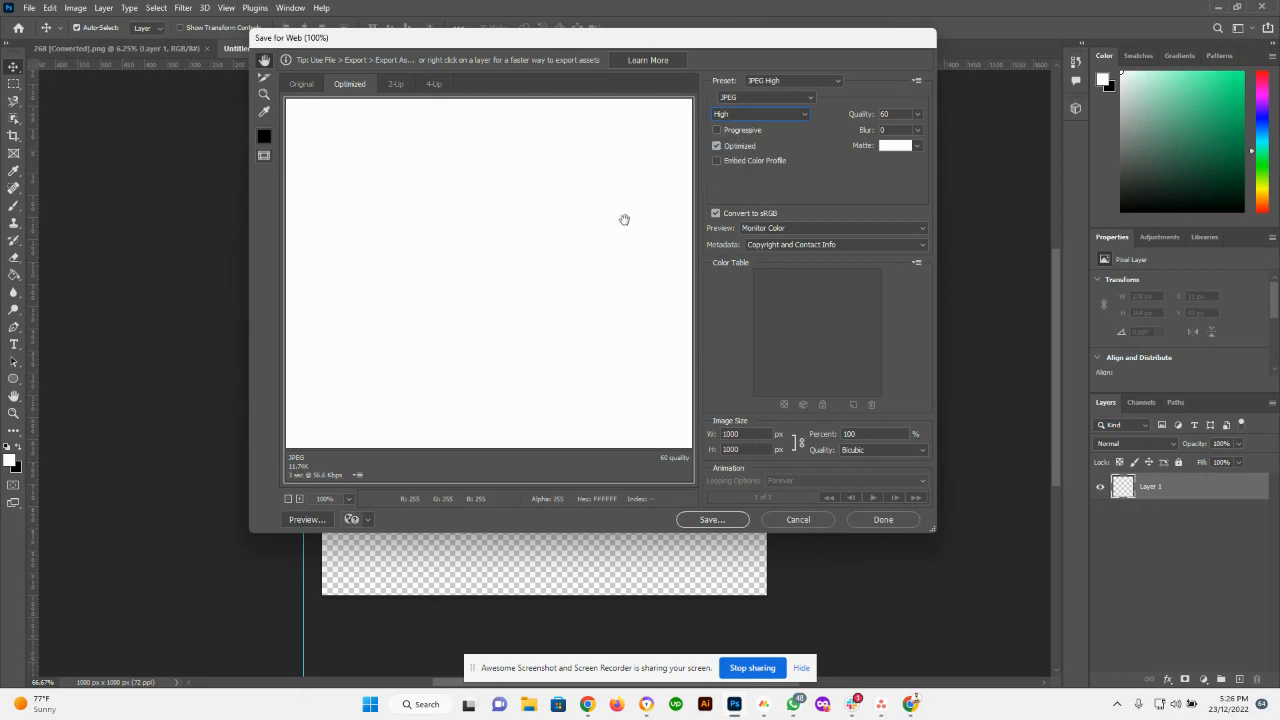
{"action": "left_click", "coordinate": [752, 99]}
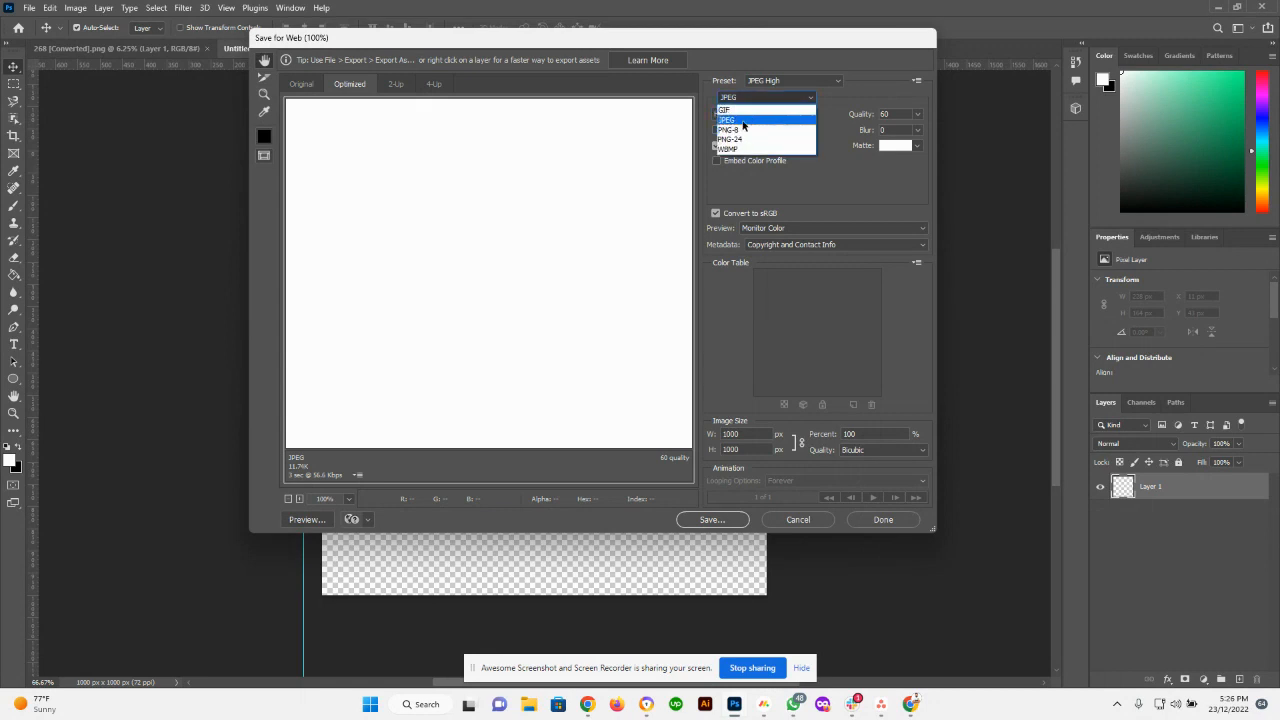
{"action": "left_click", "coordinate": [743, 120]}
{"action": "left_click", "coordinate": [741, 115]}
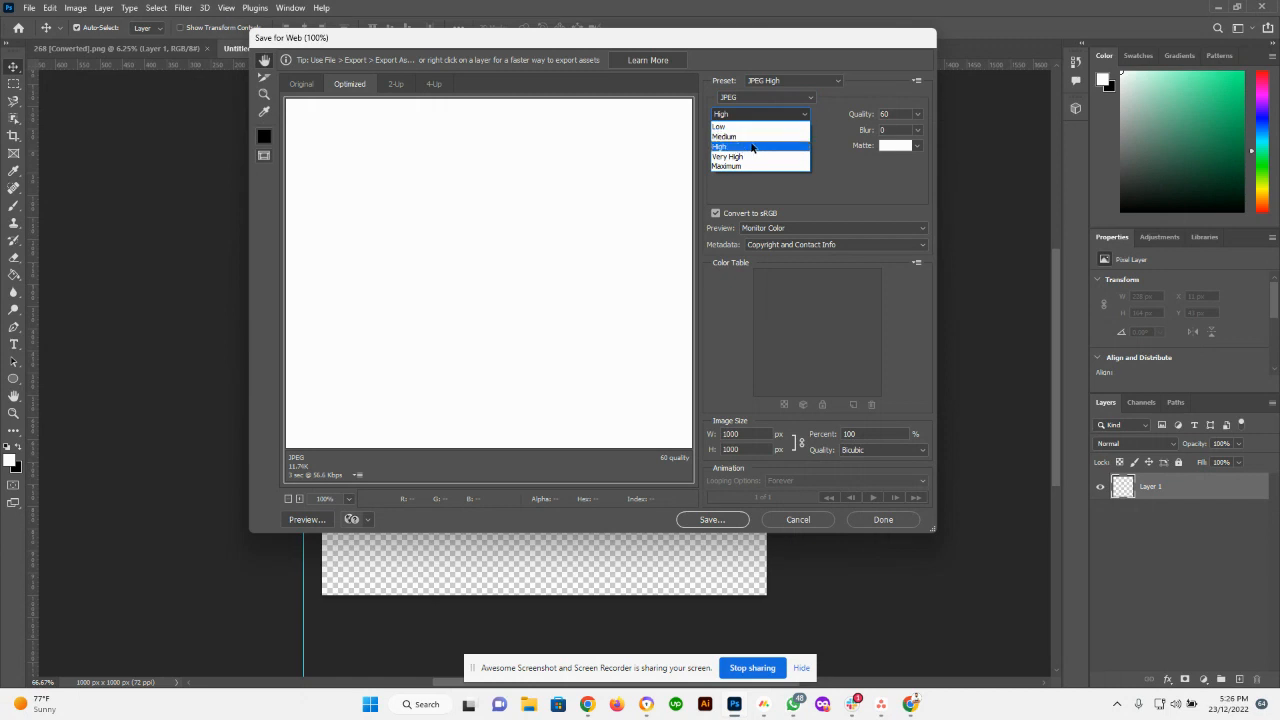
{"action": "left_click", "coordinate": [843, 153]}
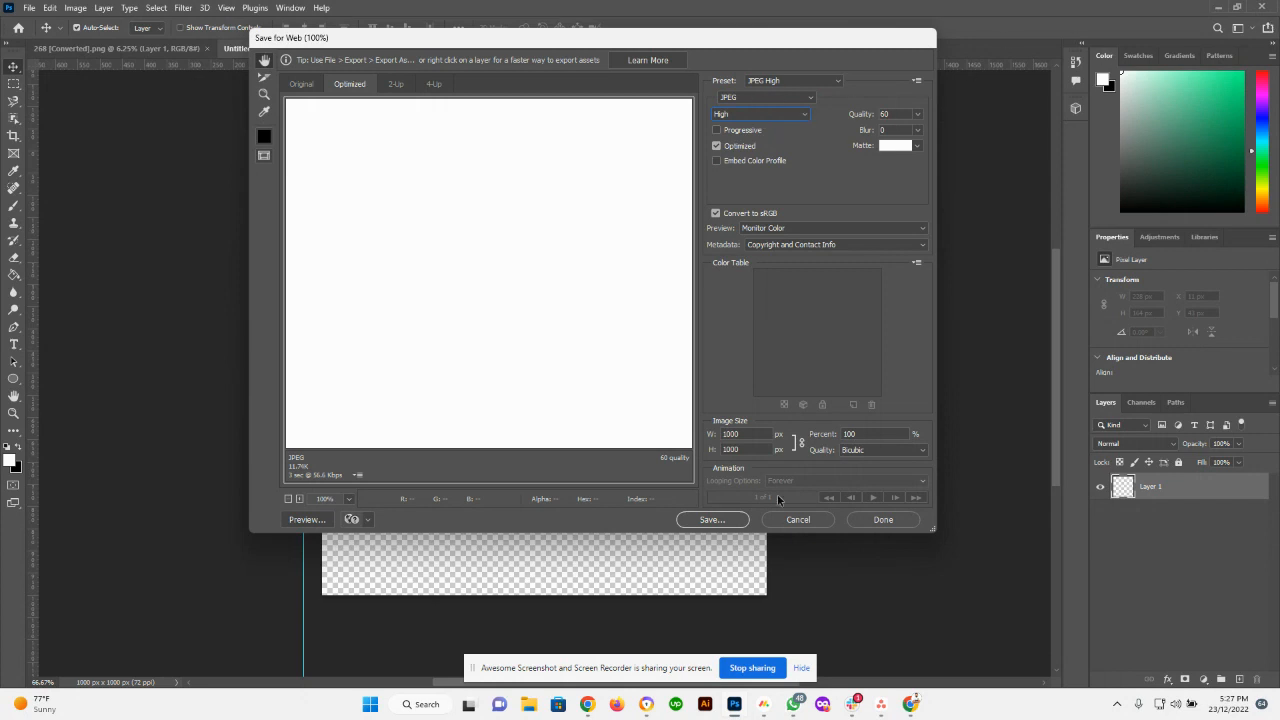
{"action": "left_click", "coordinate": [798, 519]}
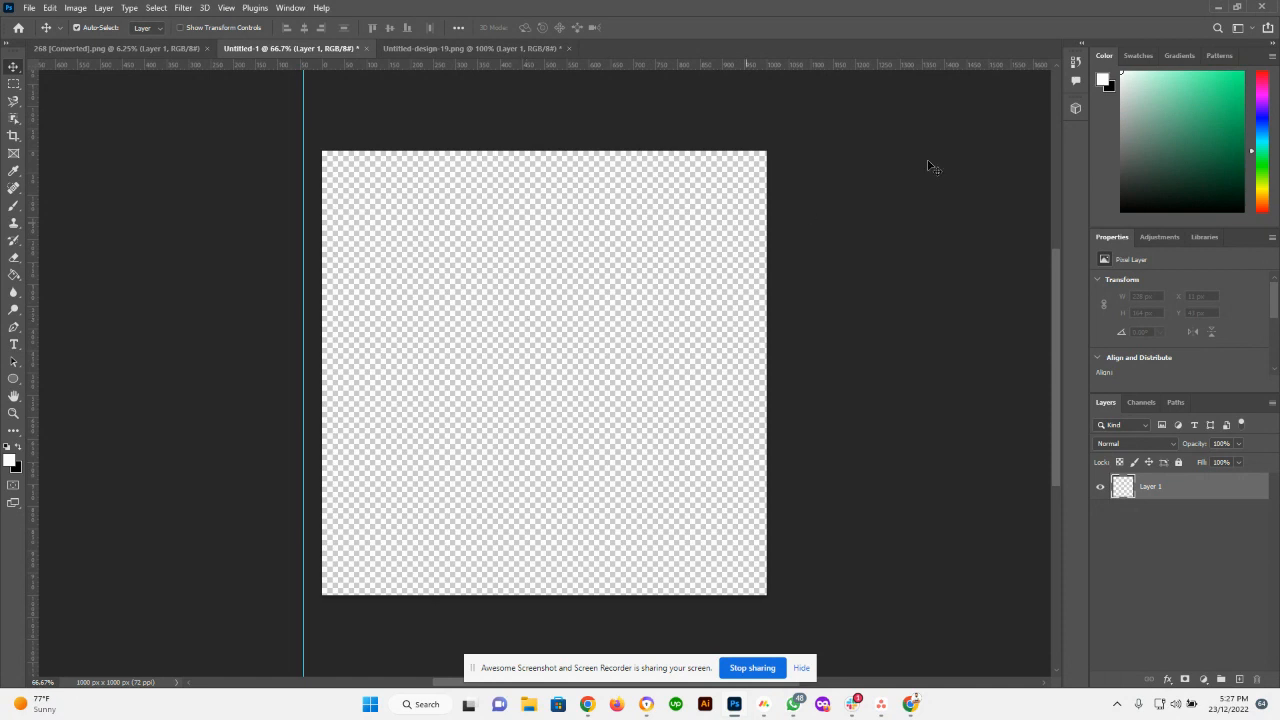
- Switch to the browser to view the top of the Favori 10 homepage, and return to Photoshop
{"action": "left_click", "coordinate": [1213, 6]}
{"action": "scroll", "coordinate": [899, 329], "scroll_direction": "up", "scroll_amount": 15}
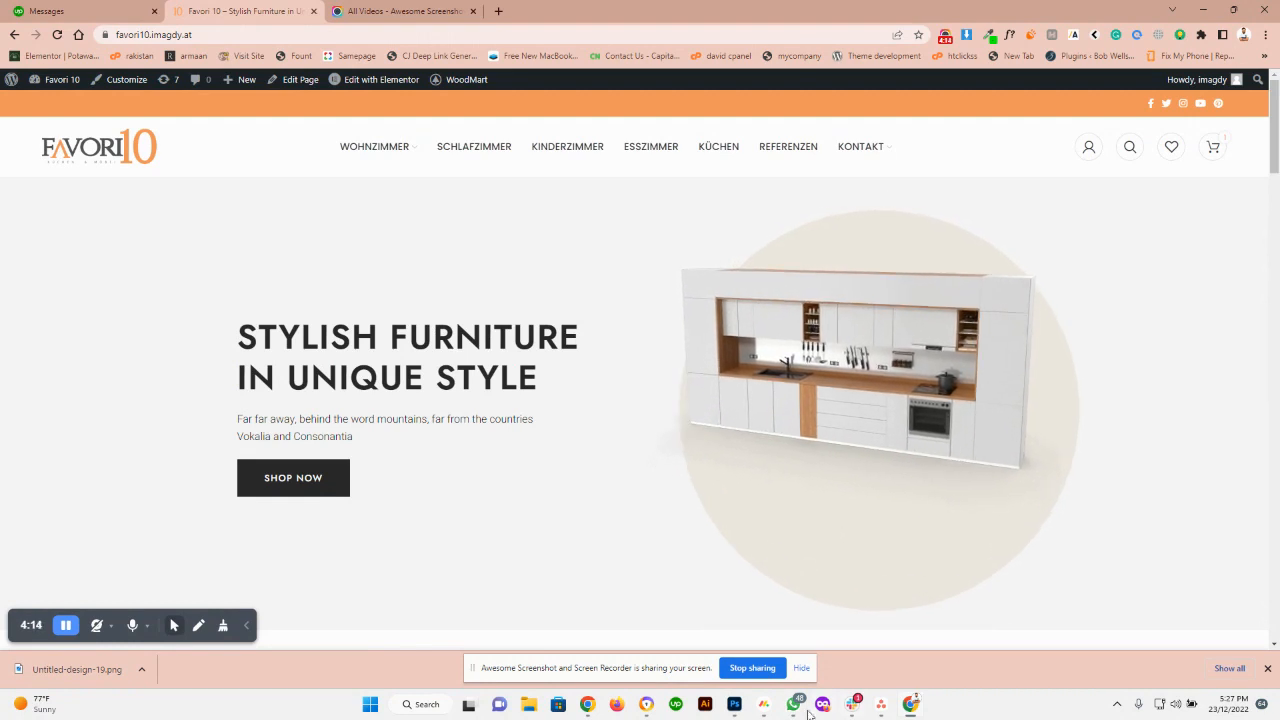
{"action": "left_click", "coordinate": [734, 705]}
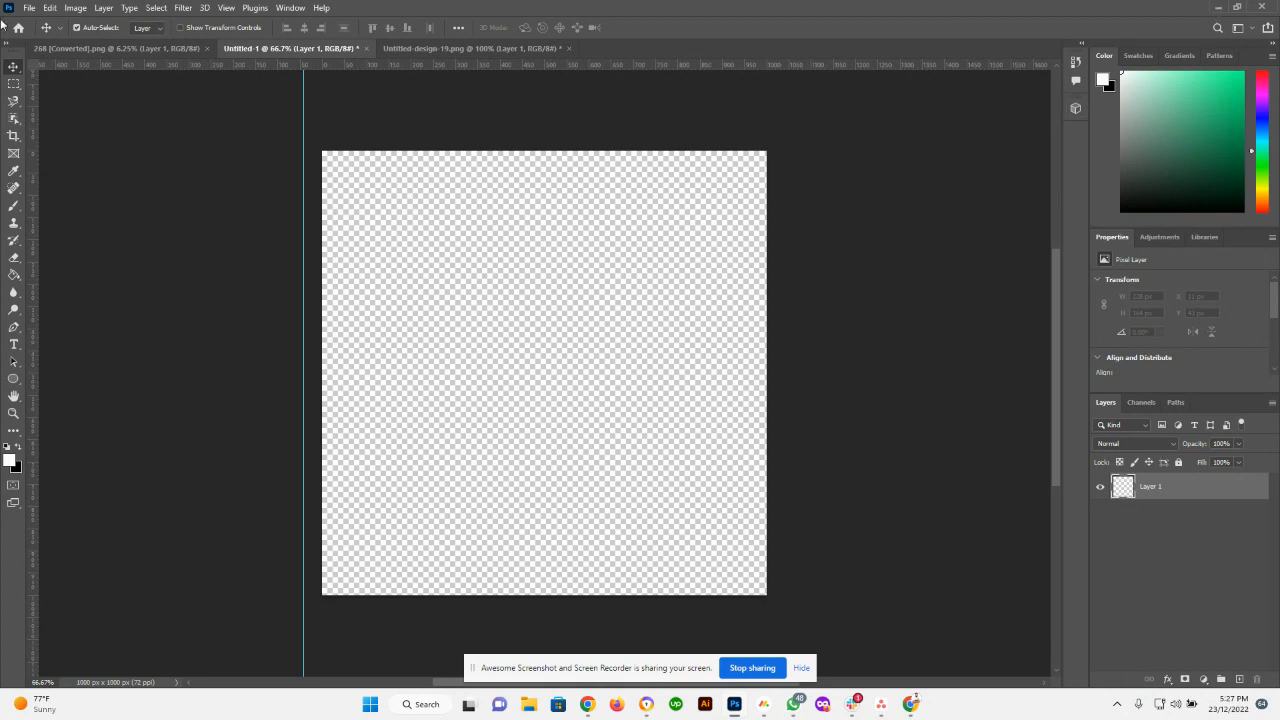
- Switch to the browser and open tinypng.com in a new tab
{"action": "left_click", "coordinate": [1216, 7]}
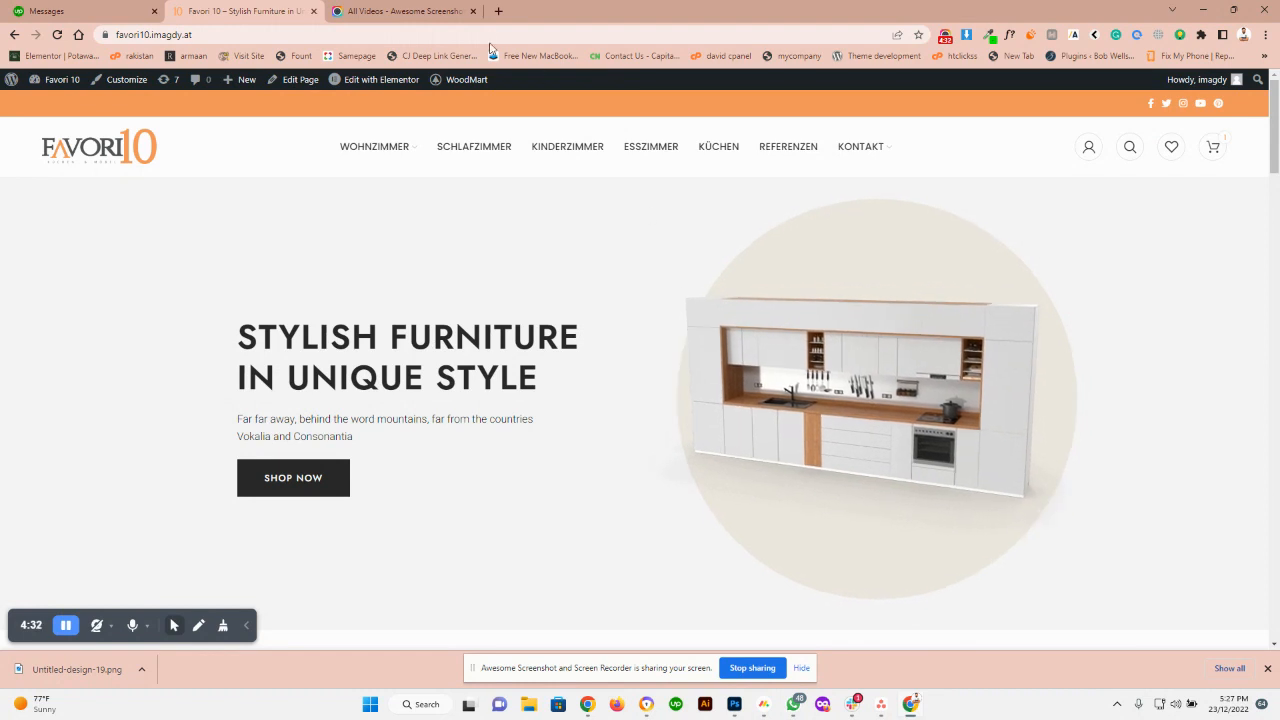
{"action": "left_click", "coordinate": [498, 11]}
{"action": "type", "text": "tiny"}
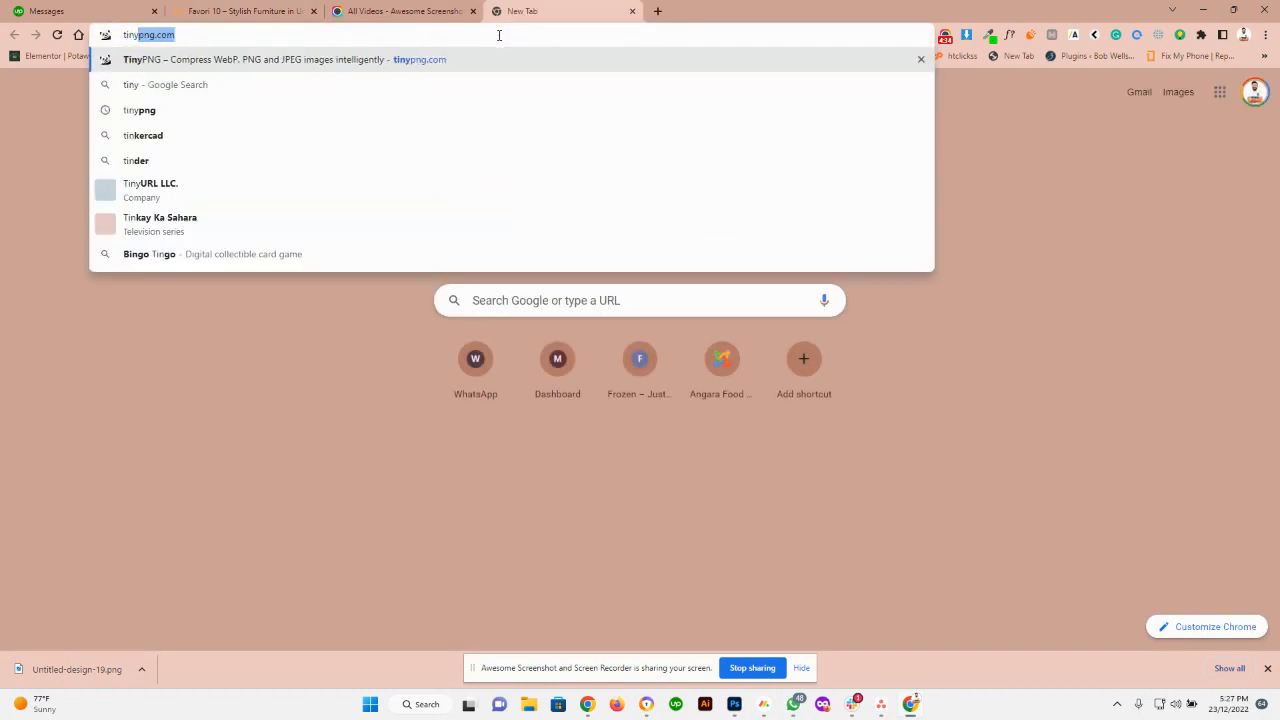
{"action": "key", "text": "Return"}
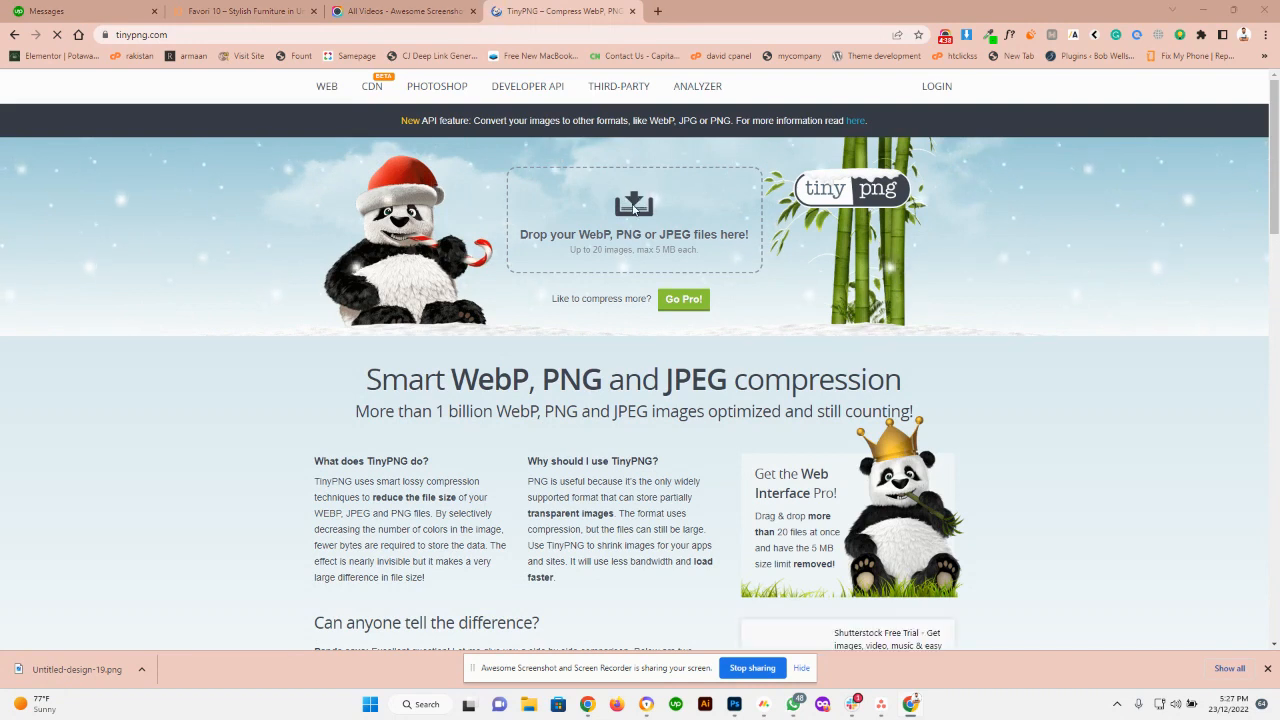
- Try to compress the Desktop image 268 [Converted].png by uploading it to TinyPNG
{"action": "left_click", "coordinate": [635, 205]}
{"action": "scroll", "coordinate": [548, 150], "scroll_direction": "down", "scroll_amount": 2}
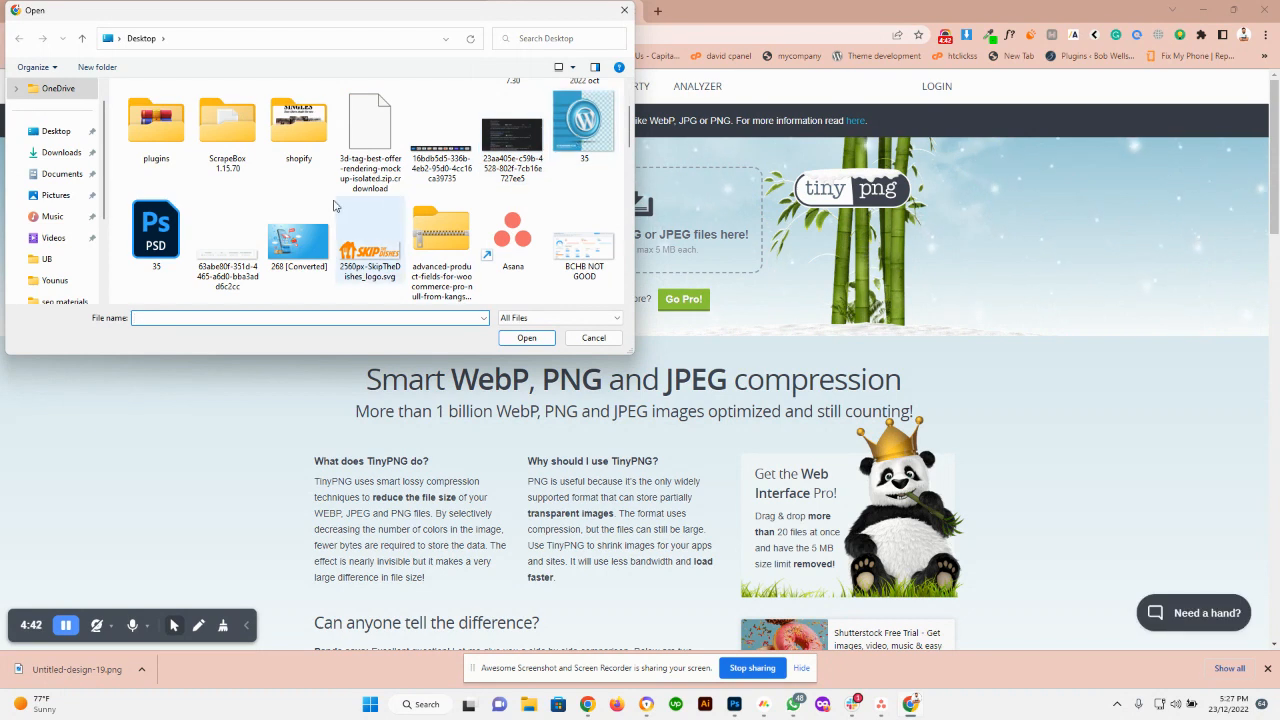
{"action": "scroll", "coordinate": [345, 202], "scroll_direction": "down", "scroll_amount": 4}
{"action": "scroll", "coordinate": [345, 205], "scroll_direction": "up", "scroll_amount": 5}
{"action": "scroll", "coordinate": [300, 240], "scroll_direction": "down", "scroll_amount": 1}
{"action": "left_click", "coordinate": [297, 257]}
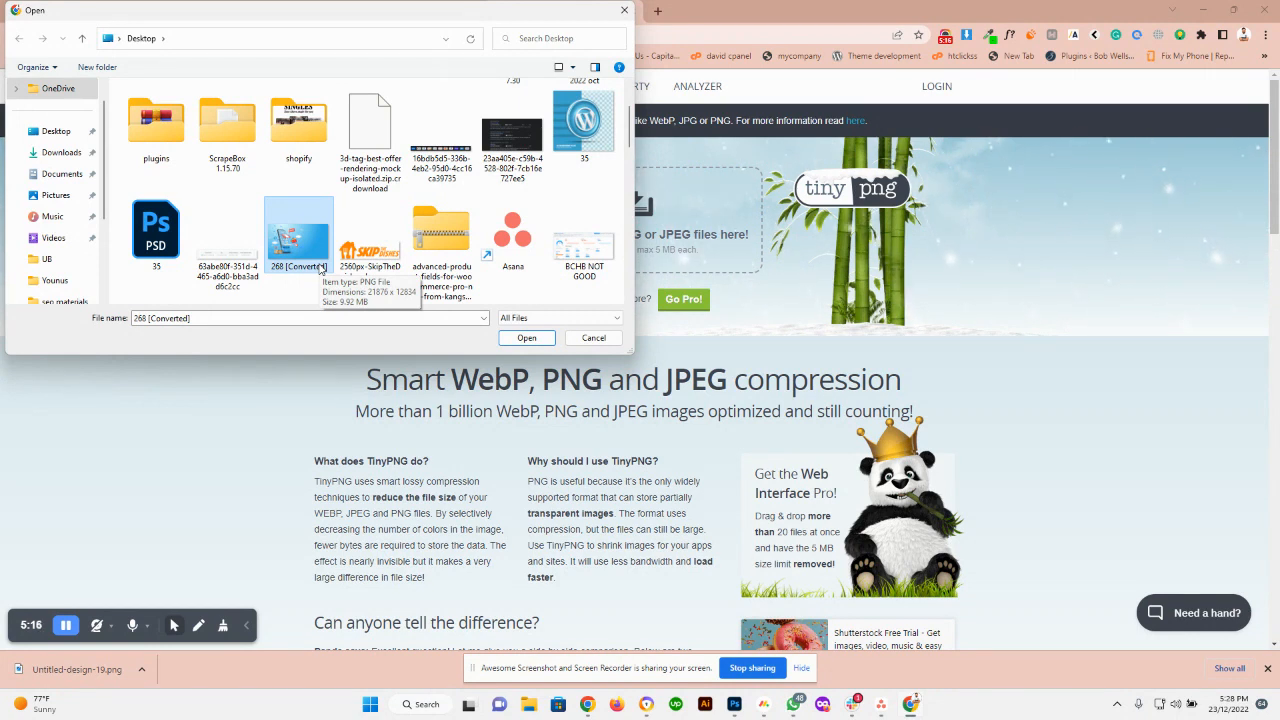
{"action": "left_click", "coordinate": [533, 341]}
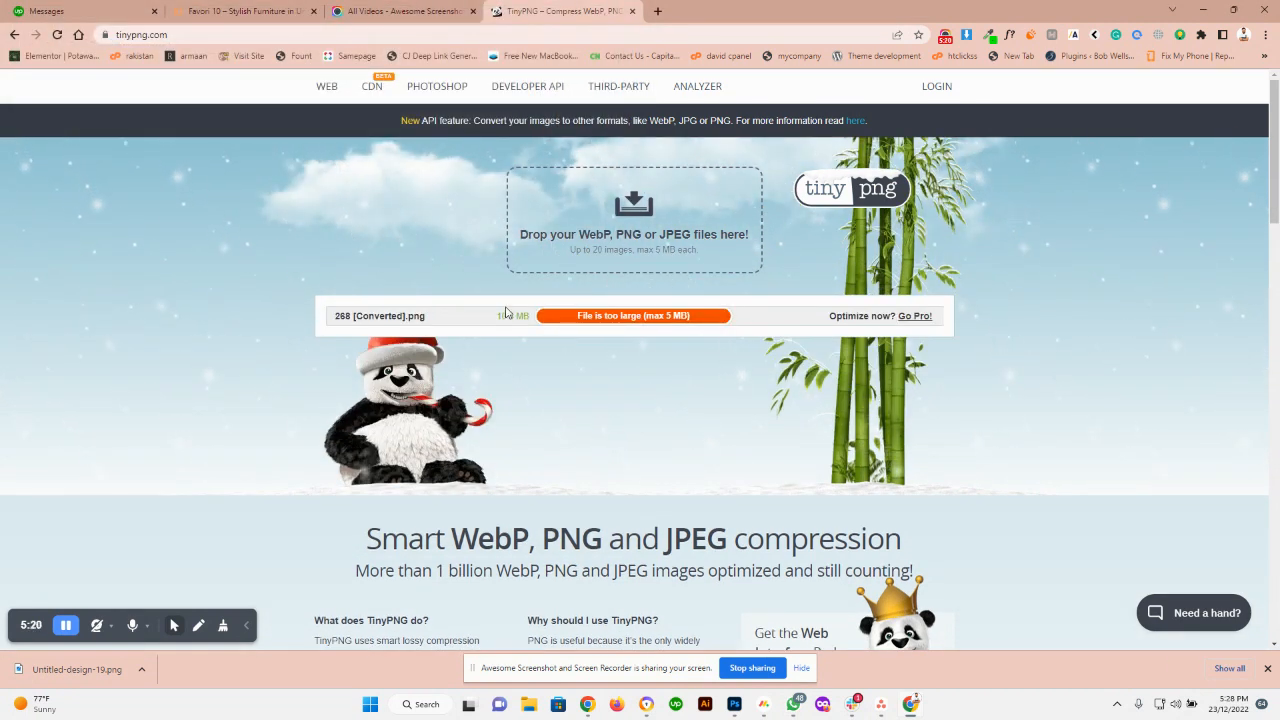
- Switch to Photoshop, show the 268 [Converted].png document and start a Save for Web (Legacy) export of it
{"action": "left_click", "coordinate": [734, 704]}
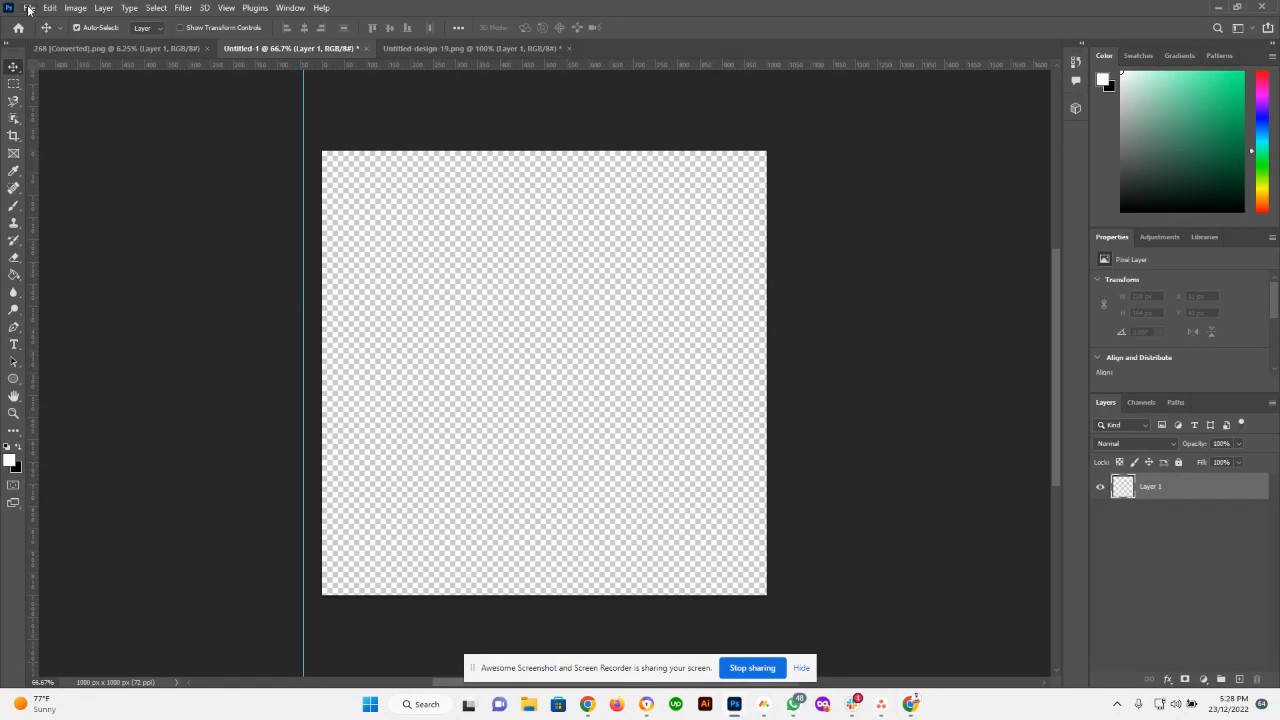
{"action": "left_click", "coordinate": [29, 9]}
{"action": "left_click", "coordinate": [229, 49]}
{"action": "left_click", "coordinate": [193, 50]}
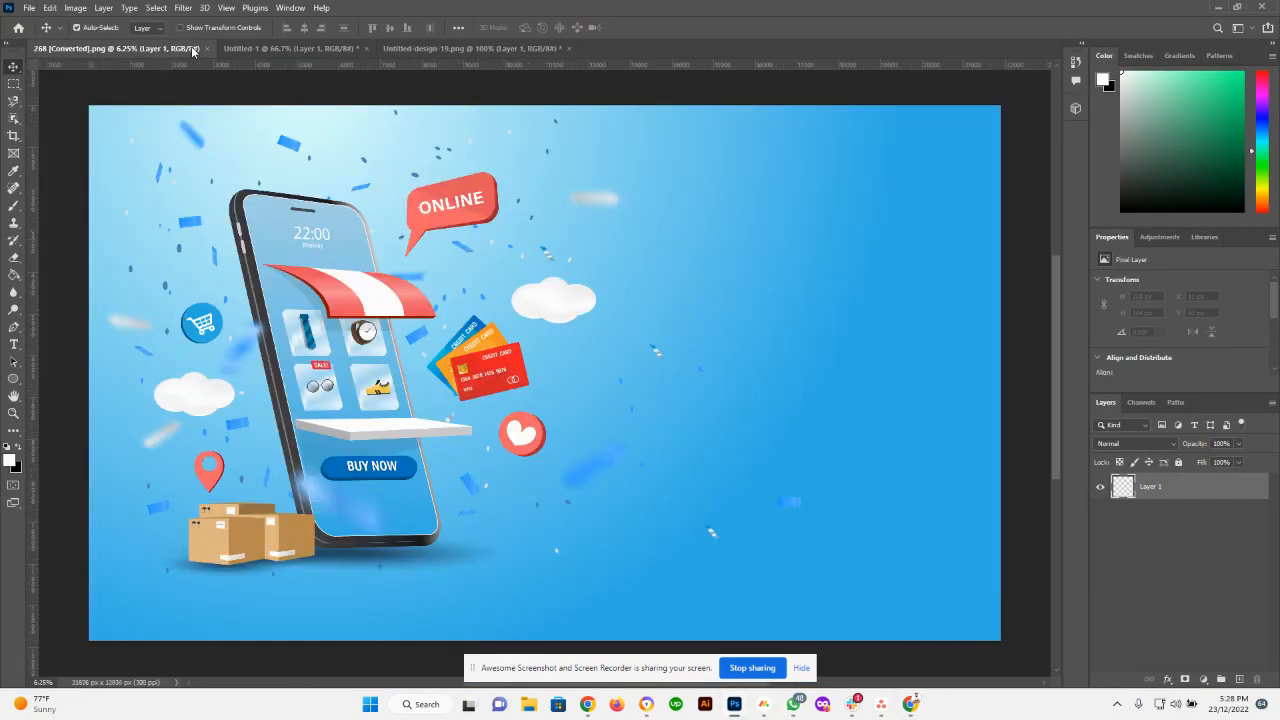
{"action": "left_click", "coordinate": [29, 8]}
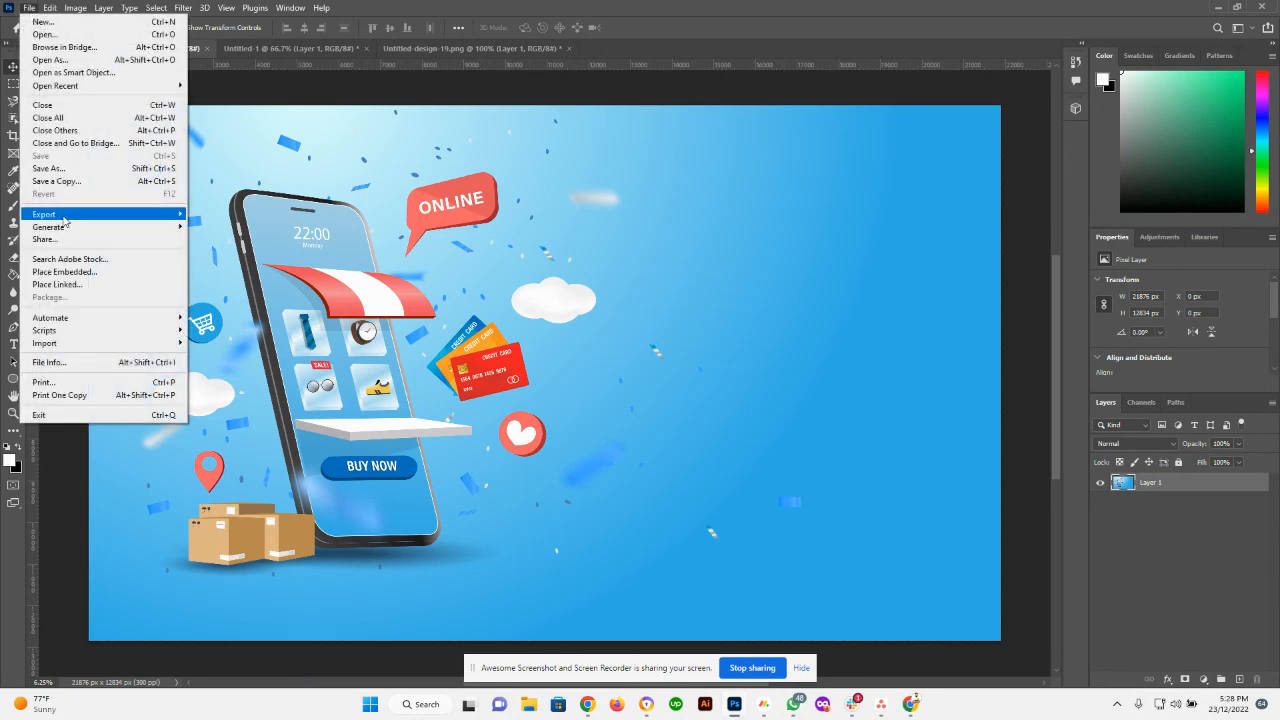
{"action": "mouse_move", "coordinate": [88, 218]}
{"action": "left_click", "coordinate": [252, 267]}
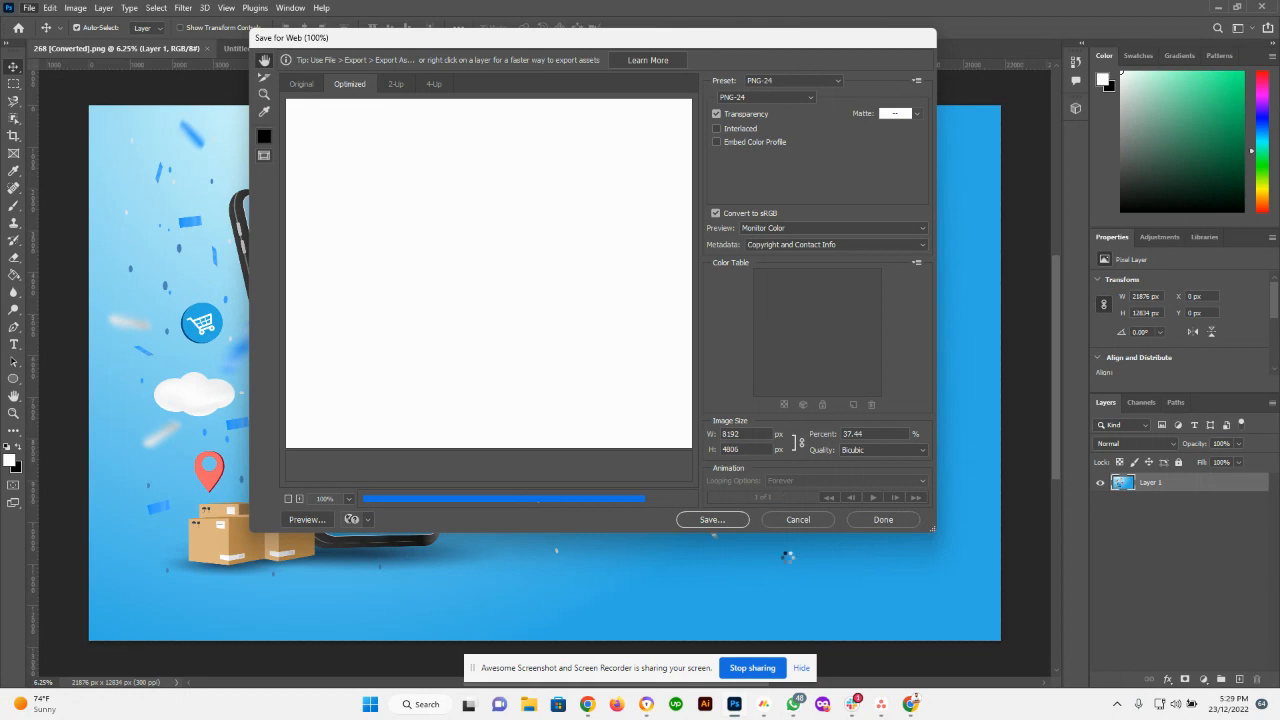
- Switch to the browser, compress the Desktop image 35.jpg with TinyPNG and download the result to the Desktop as 35 (1)
{"action": "left_click", "coordinate": [912, 705]}
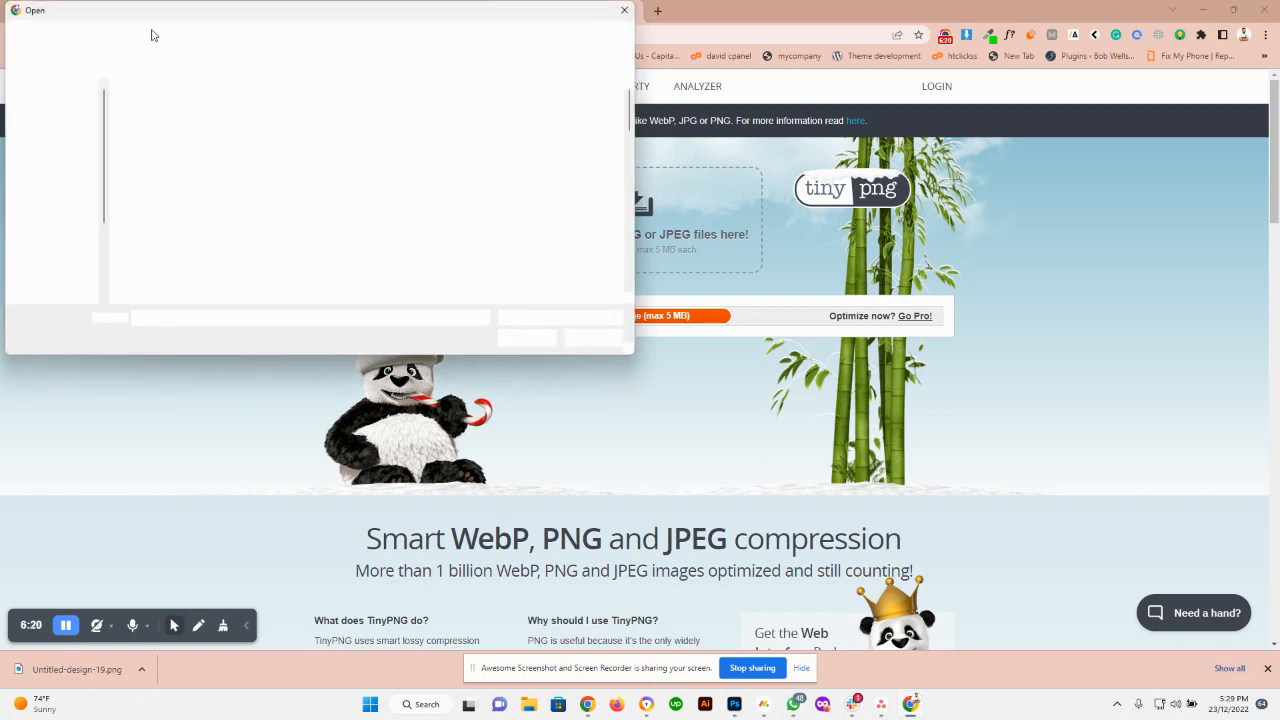
{"action": "left_click", "coordinate": [580, 215]}
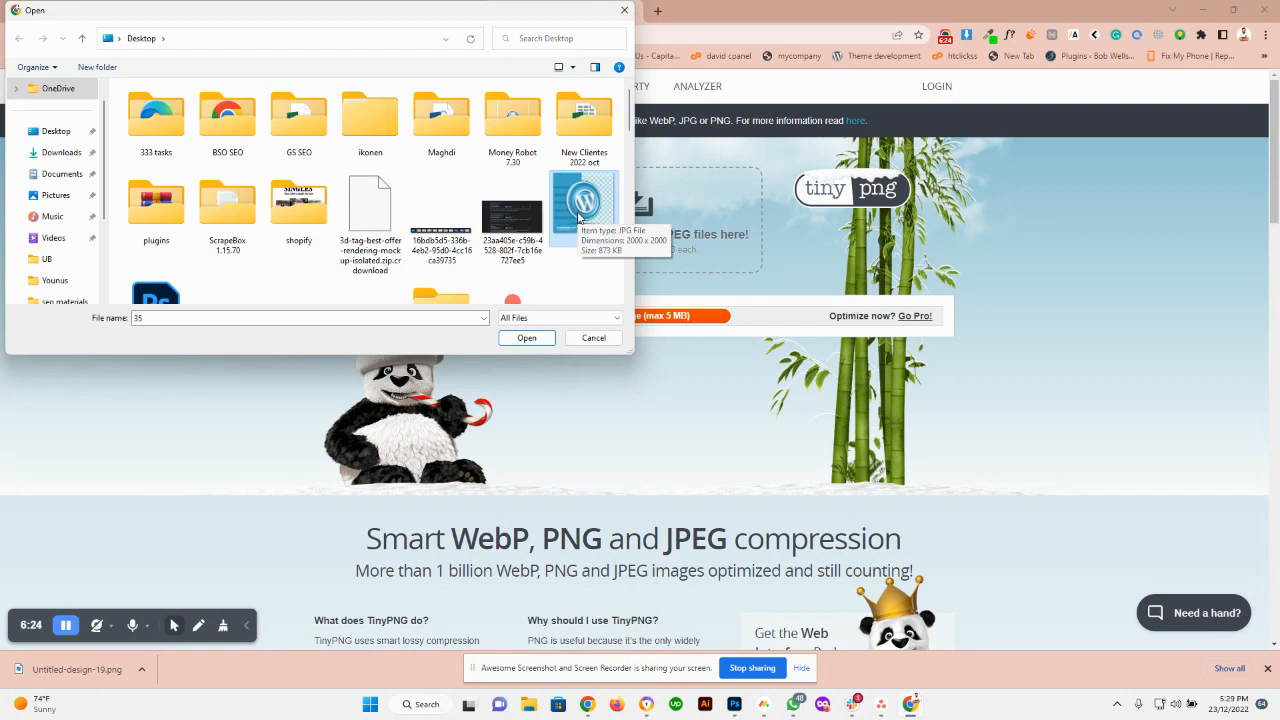
{"action": "left_click", "coordinate": [526, 338]}
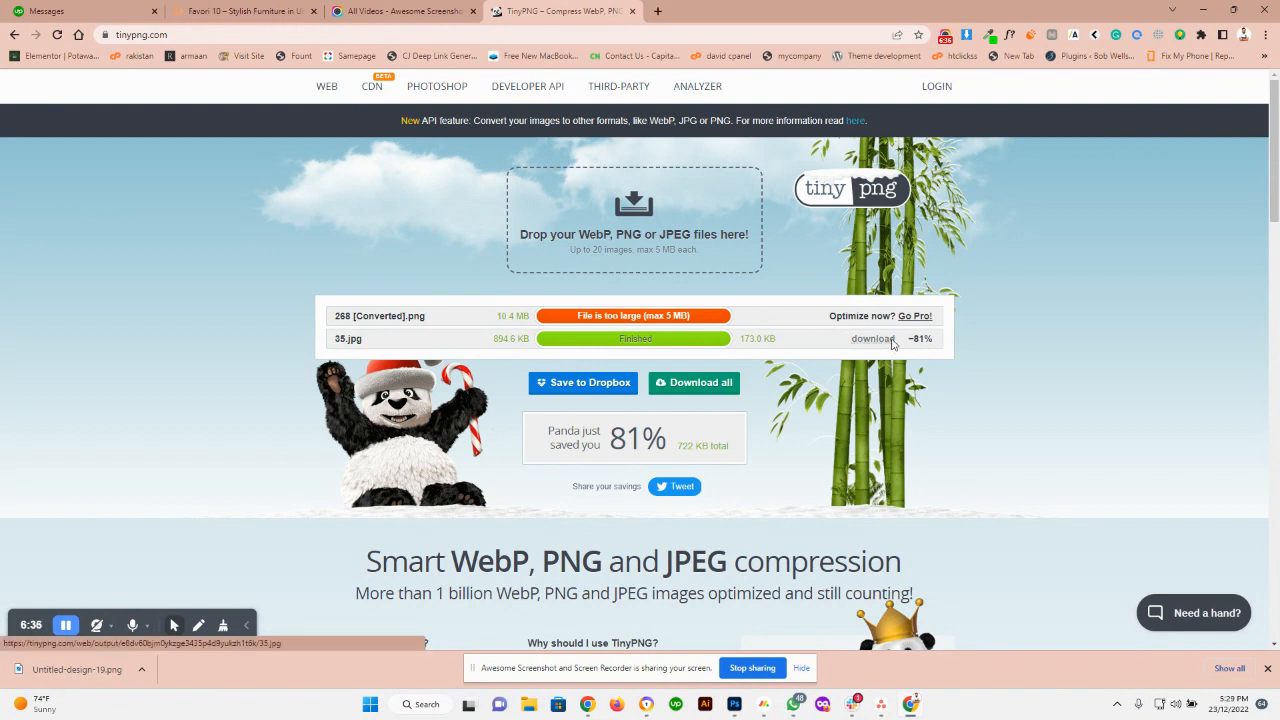
{"action": "left_click", "coordinate": [891, 340]}
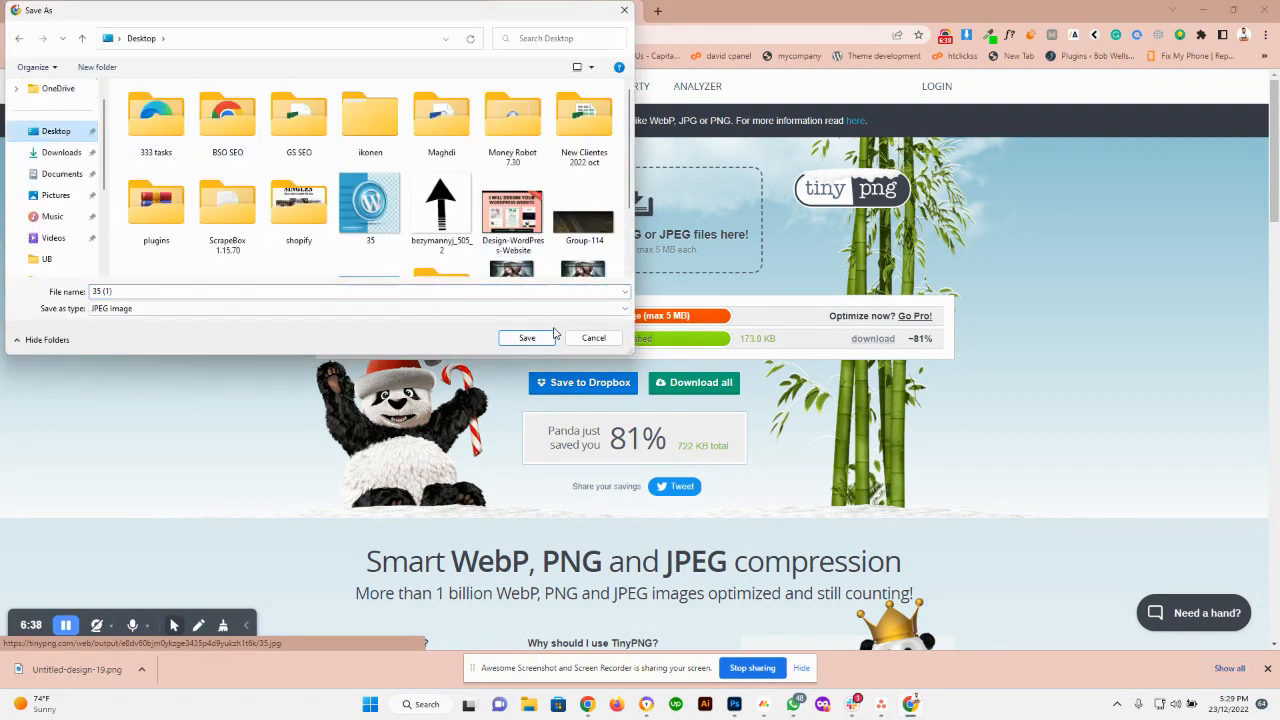
{"action": "left_click", "coordinate": [530, 339]}
- Open the downloaded 35 (1).jpg and examine its image quality up close
{"action": "left_click", "coordinate": [70, 670]}
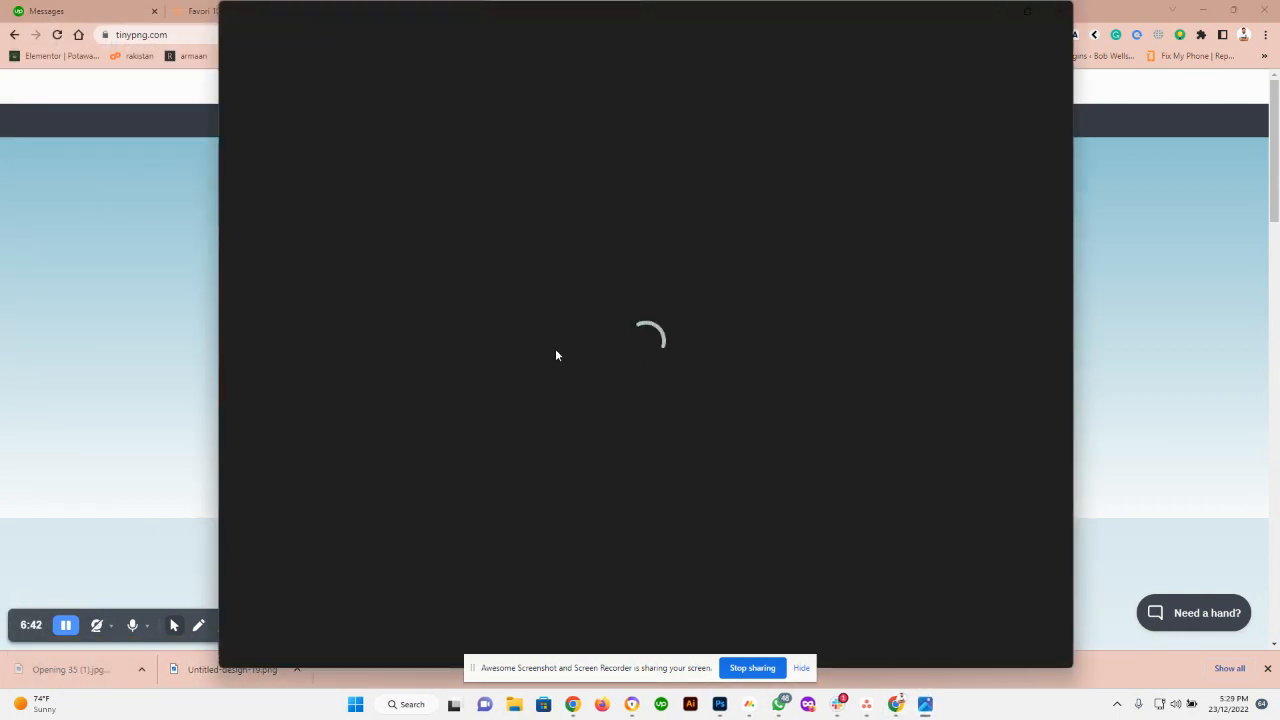
{"action": "scroll", "coordinate": [691, 265], "scroll_direction": "up", "scroll_amount": 3}
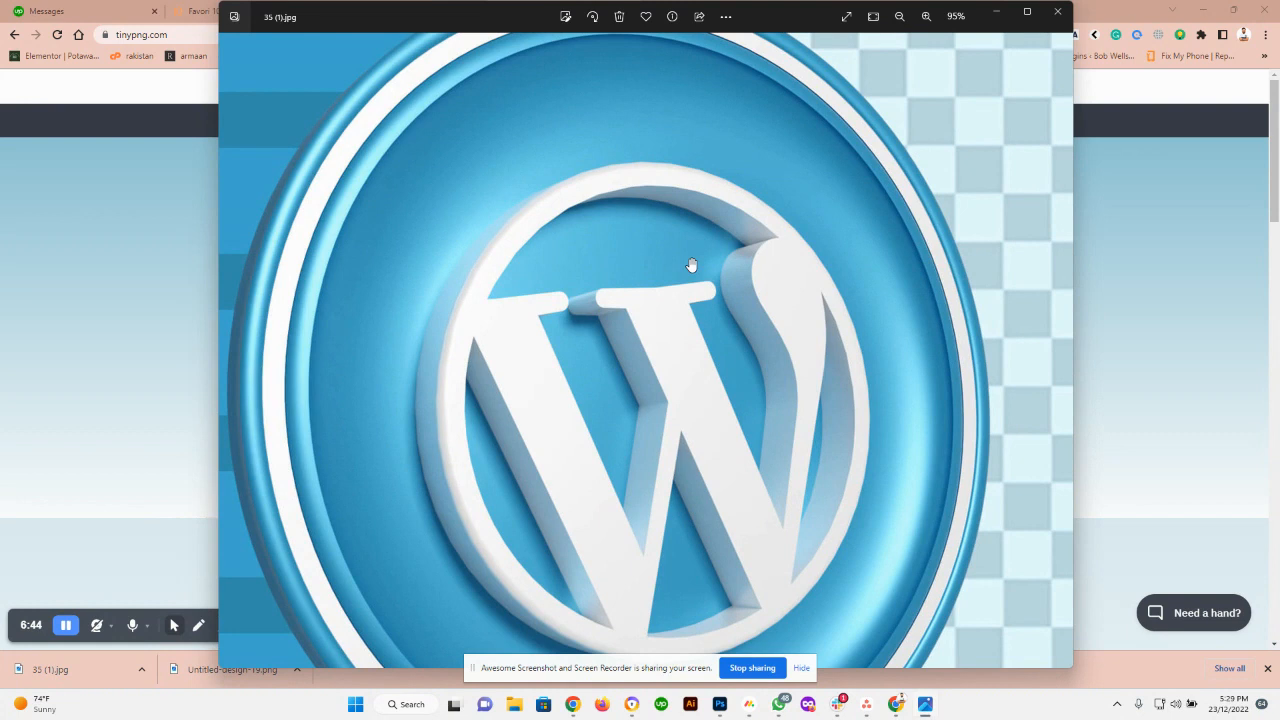
{"action": "scroll", "coordinate": [689, 257], "scroll_direction": "down", "scroll_amount": 3}
{"action": "scroll", "coordinate": [689, 257], "scroll_direction": "up", "scroll_amount": 3}
{"action": "left_click", "coordinate": [1000, 11]}
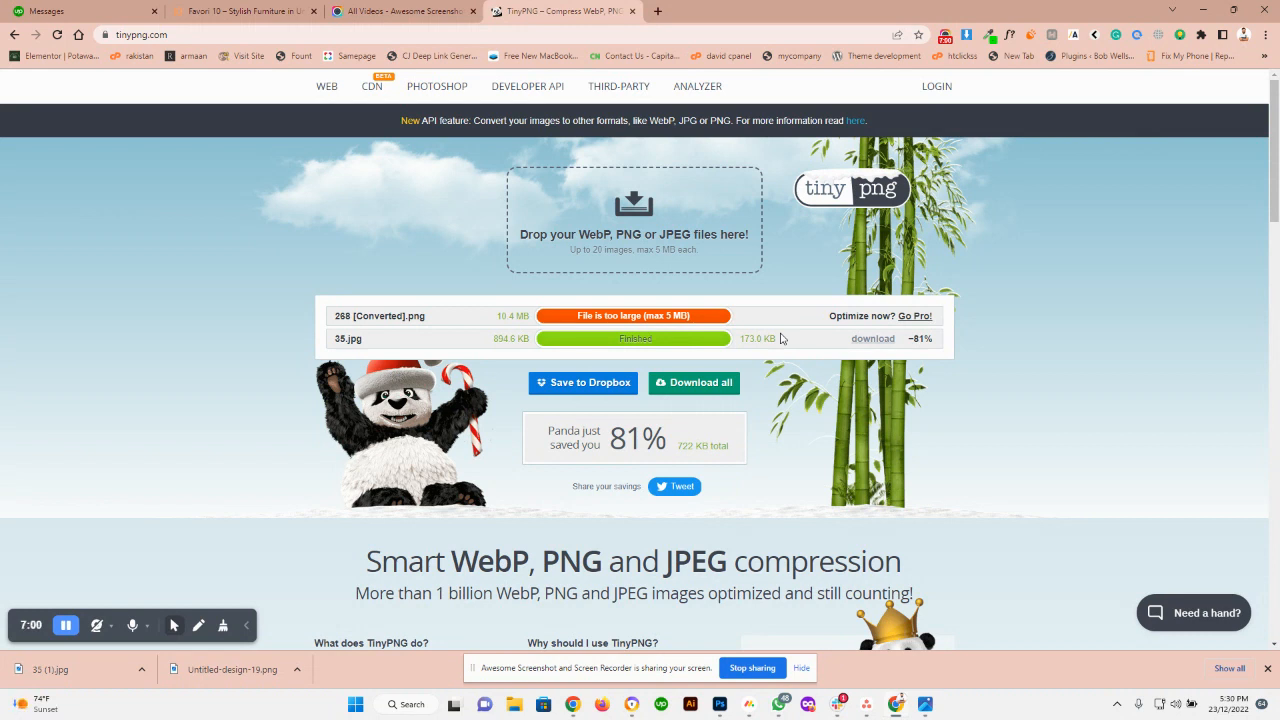
- Switch to Photoshop and set the 268 [Converted].png export to JPEG format with a width of 1240 px
{"action": "left_click", "coordinate": [725, 709]}
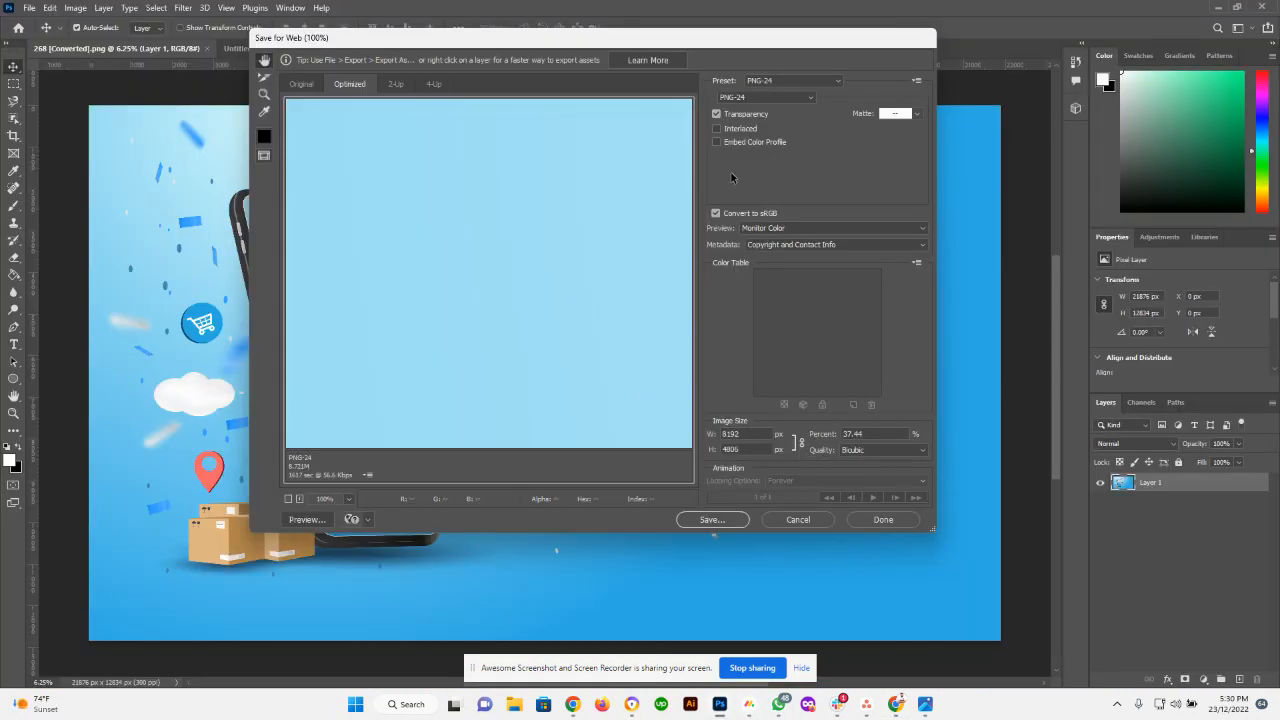
{"action": "left_click", "coordinate": [749, 97]}
{"action": "left_click", "coordinate": [750, 117]}
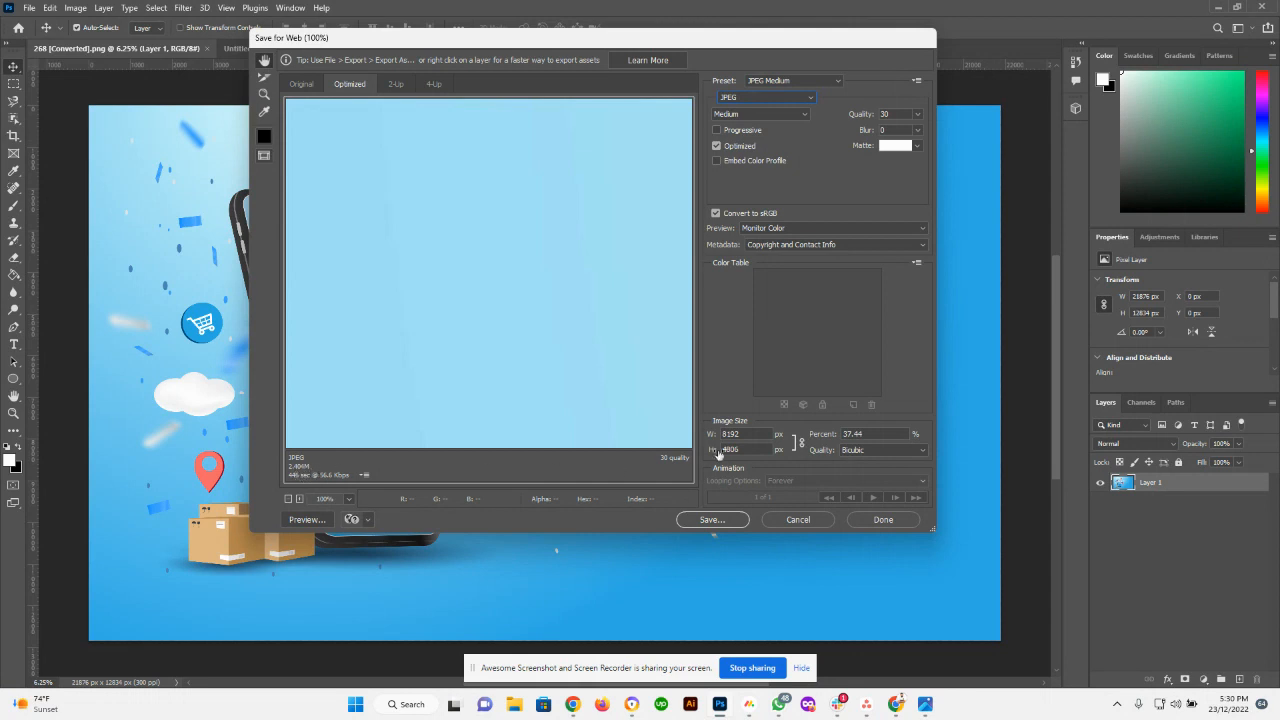
{"action": "left_click_drag", "start_coordinate": [763, 434], "coordinate": [711, 434]}
{"action": "type", "text": "12"}
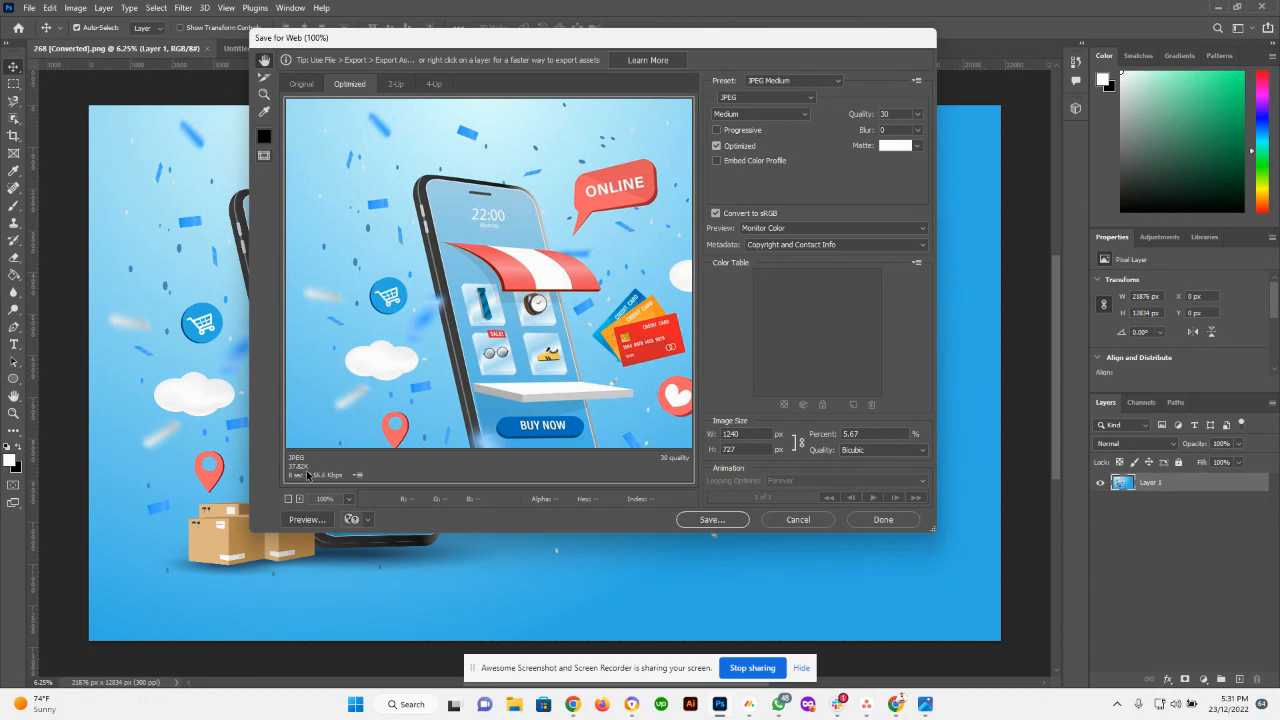
- Inspect different parts of the export preview at Medium quality, and set the JPEG quality to High
{"action": "left_click", "coordinate": [734, 114]}
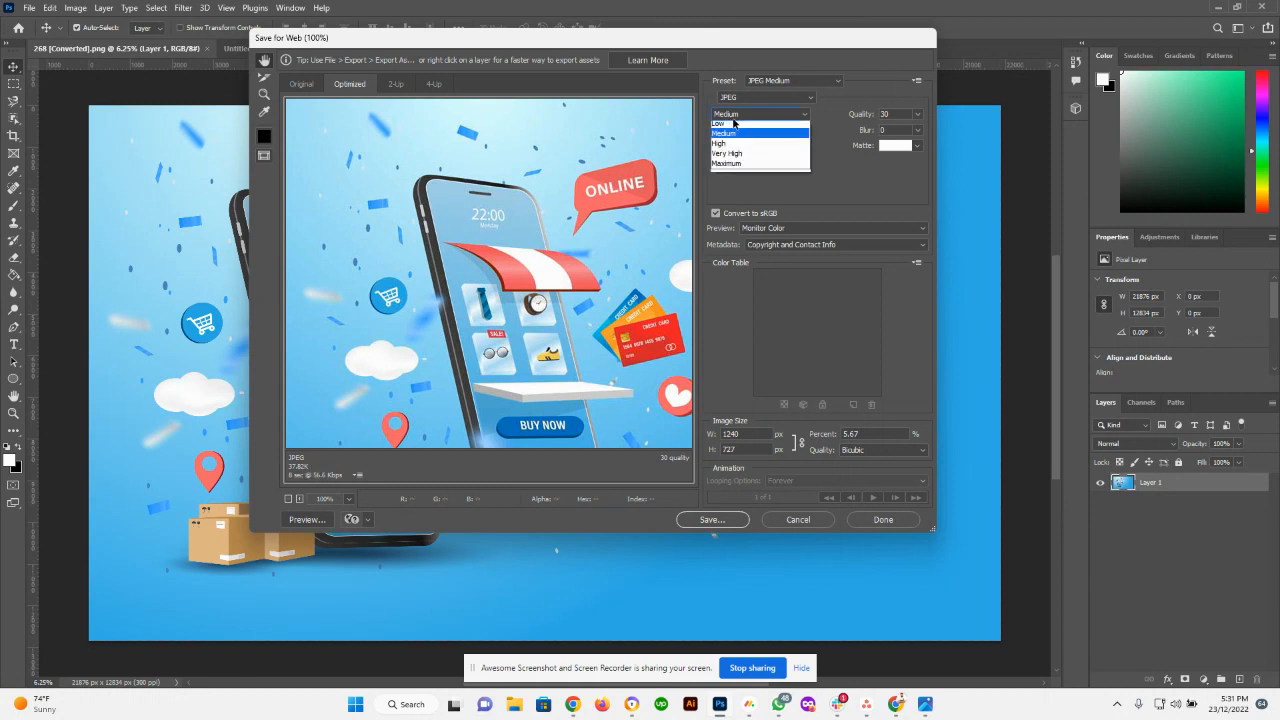
{"action": "left_click", "coordinate": [675, 206]}
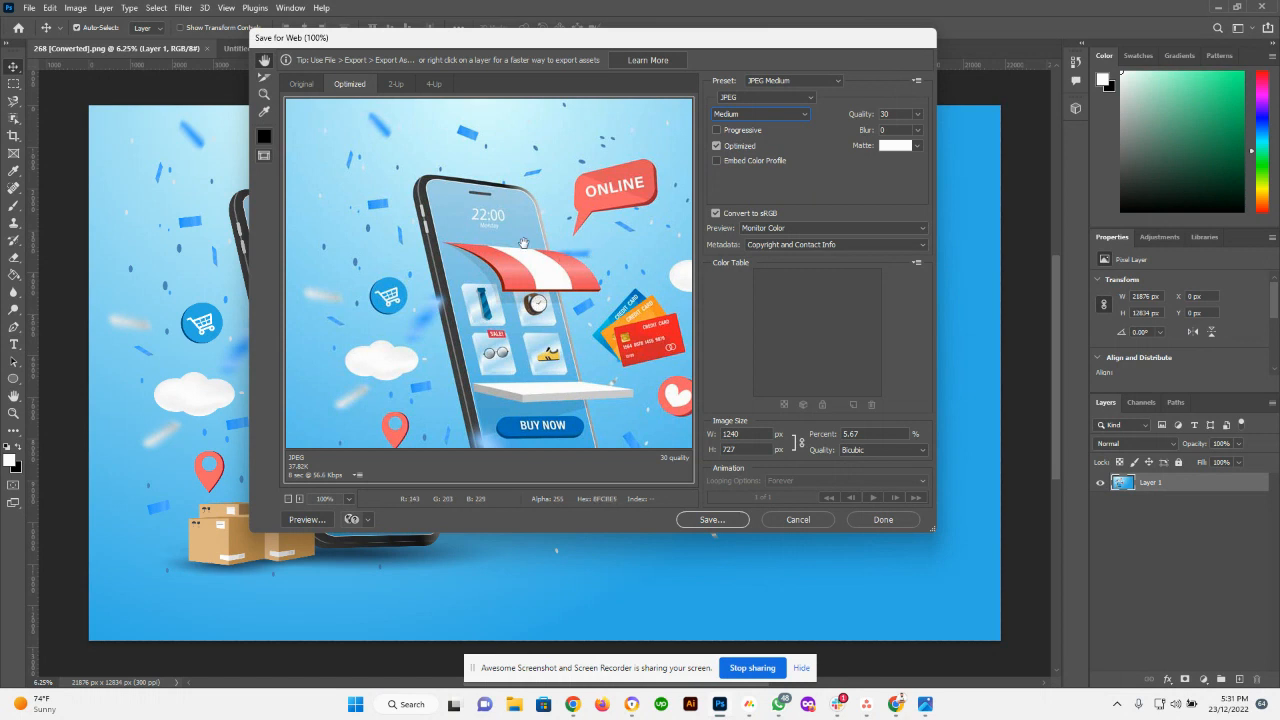
{"action": "left_click_drag", "start_coordinate": [542, 314], "coordinate": [461, 254]}
{"action": "left_click_drag", "start_coordinate": [477, 158], "coordinate": [692, 228]}
{"action": "left_click", "coordinate": [745, 114]}
{"action": "left_click", "coordinate": [747, 146]}
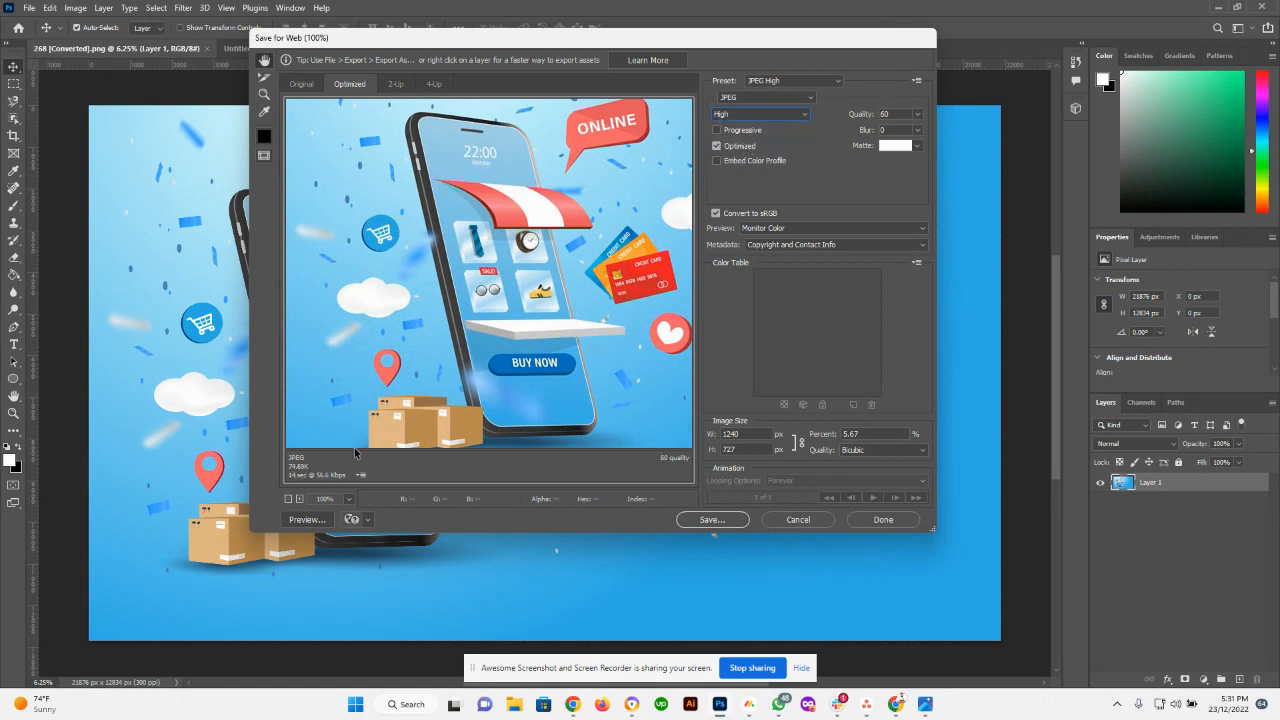
- Set the export's JPEG quality to Very High and inspect different parts of the preview
{"action": "left_click_drag", "start_coordinate": [692, 168], "coordinate": [656, 190]}
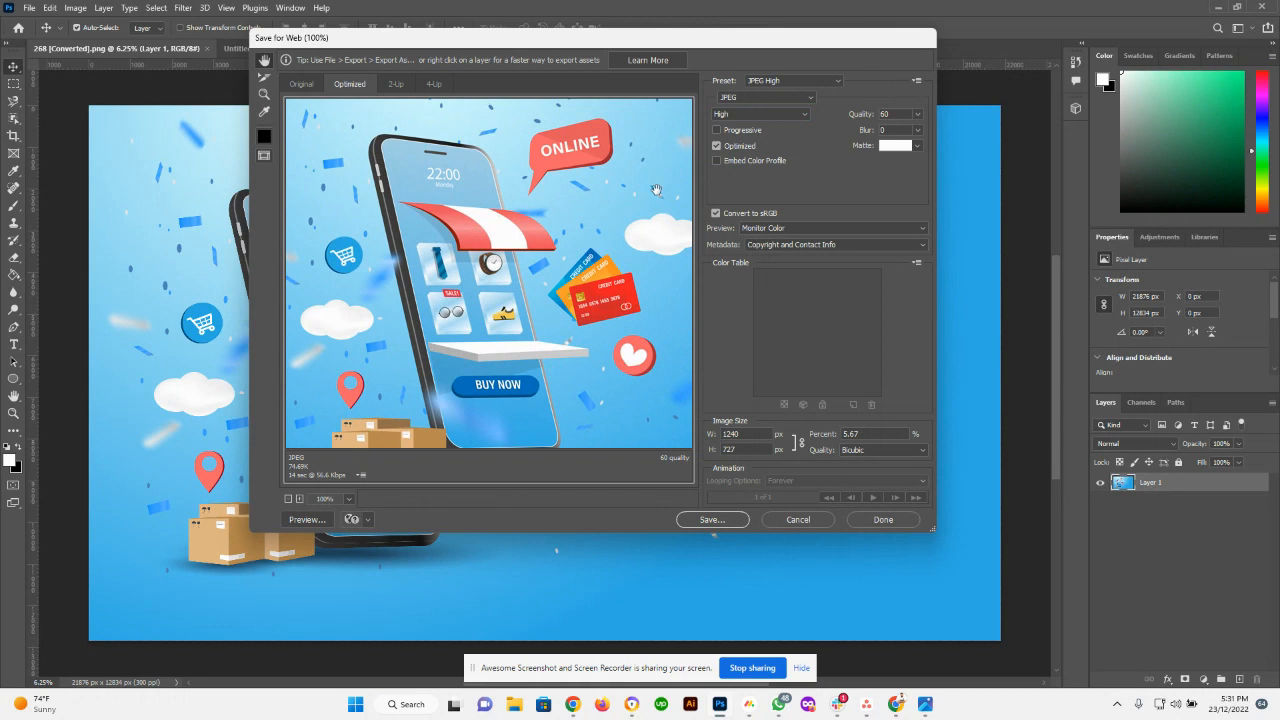
{"action": "left_click", "coordinate": [730, 114]}
{"action": "left_click", "coordinate": [727, 155]}
{"action": "left_click_drag", "start_coordinate": [607, 286], "coordinate": [526, 197]}
{"action": "left_click_drag", "start_coordinate": [588, 253], "coordinate": [461, 326]}
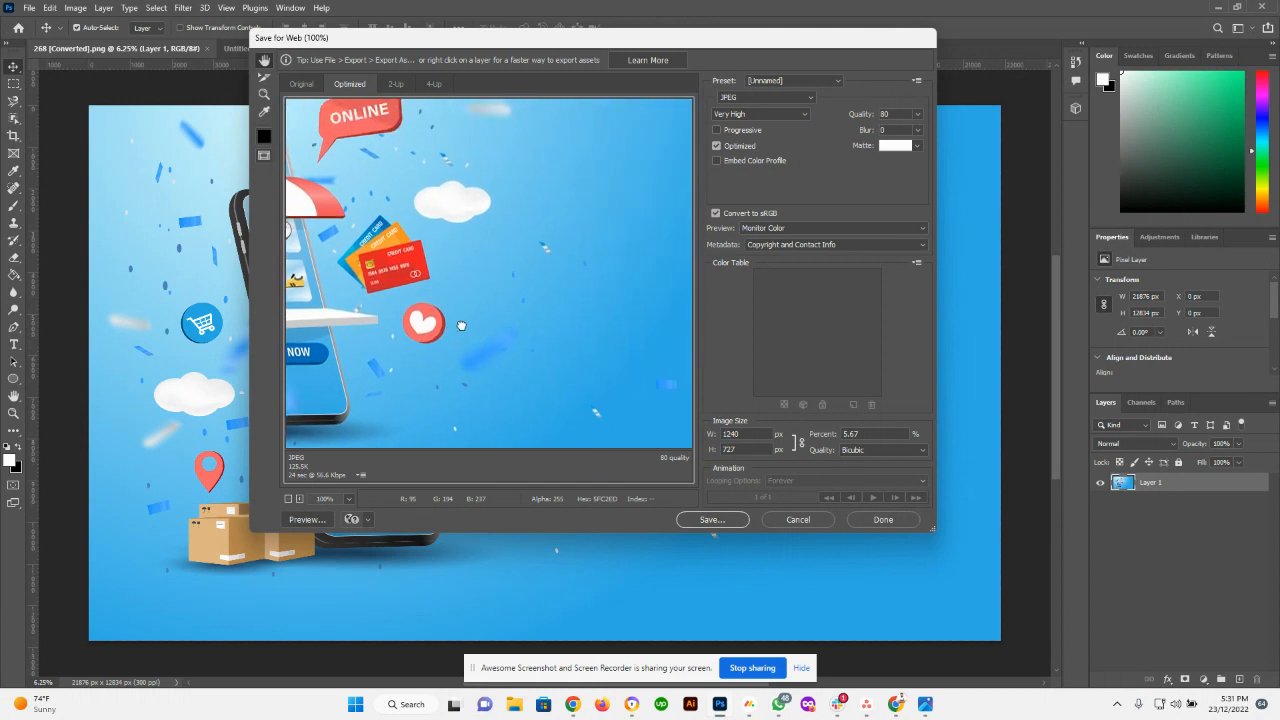
{"action": "left_click_drag", "start_coordinate": [575, 260], "coordinate": [609, 277]}
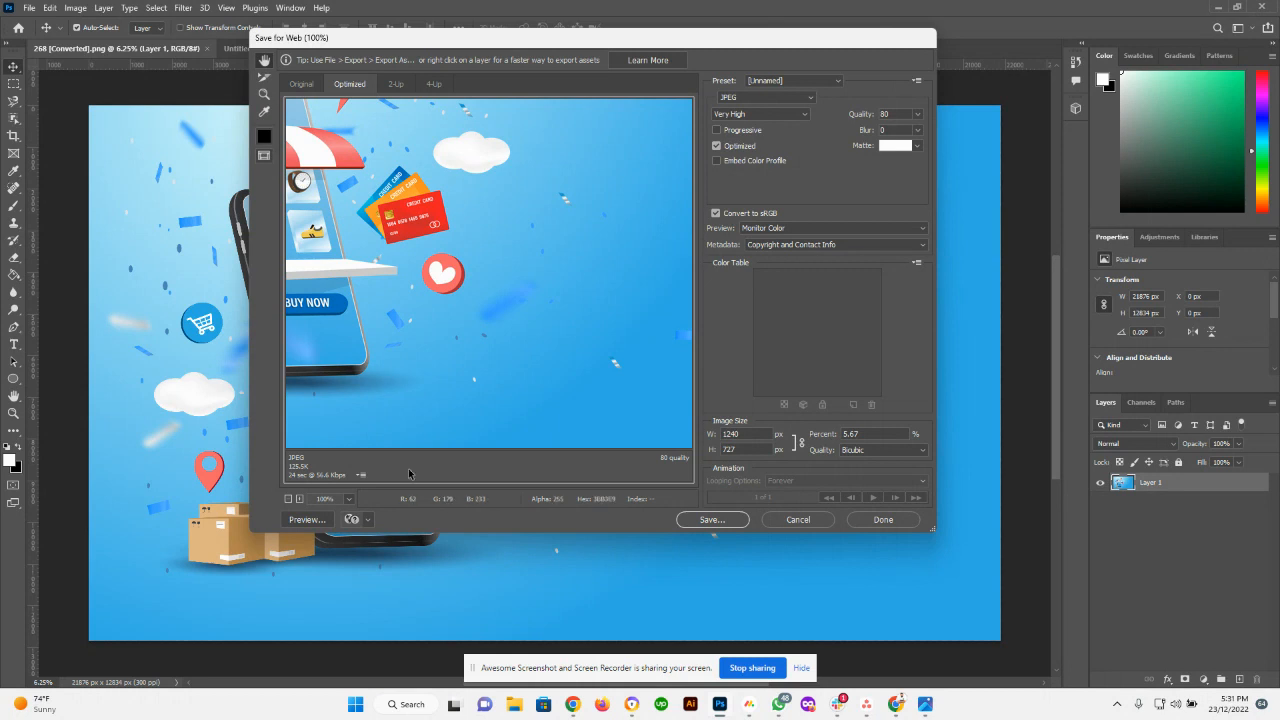
- Save the optimized JPEG to the Desktop under its suggested file name
{"action": "left_click", "coordinate": [712, 519]}
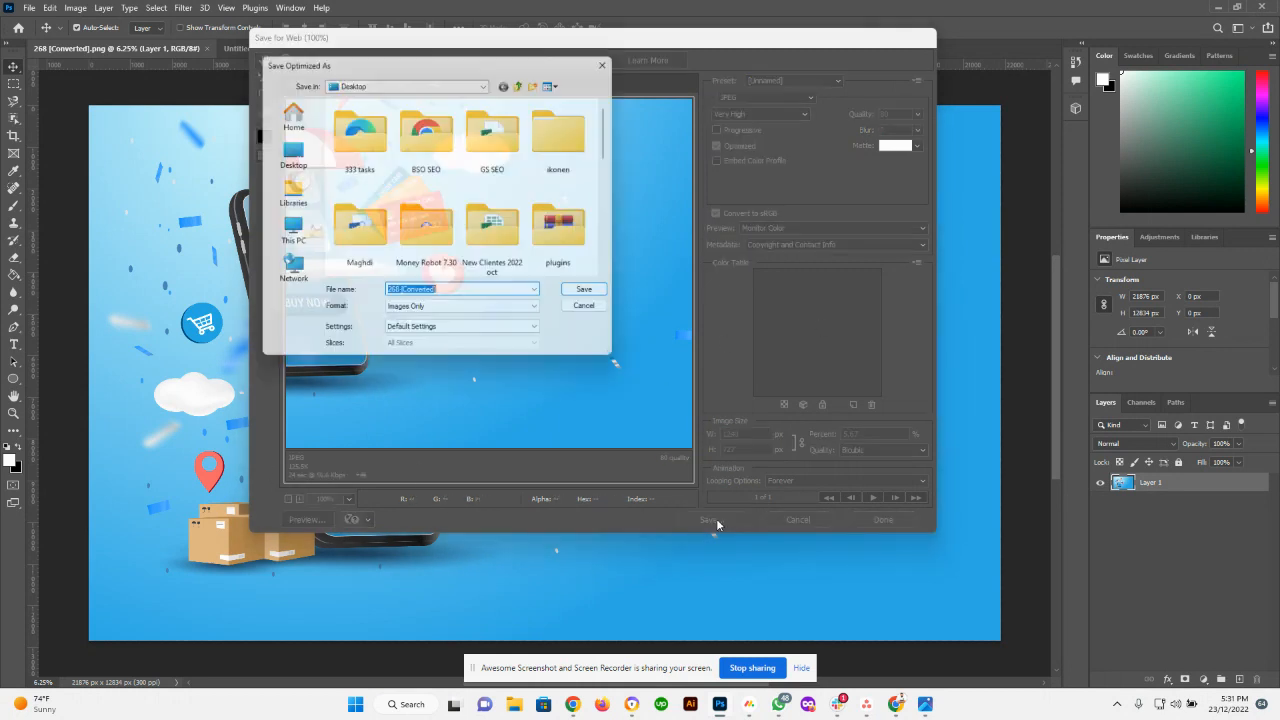
{"action": "left_click", "coordinate": [290, 157]}
{"action": "left_click", "coordinate": [594, 295]}
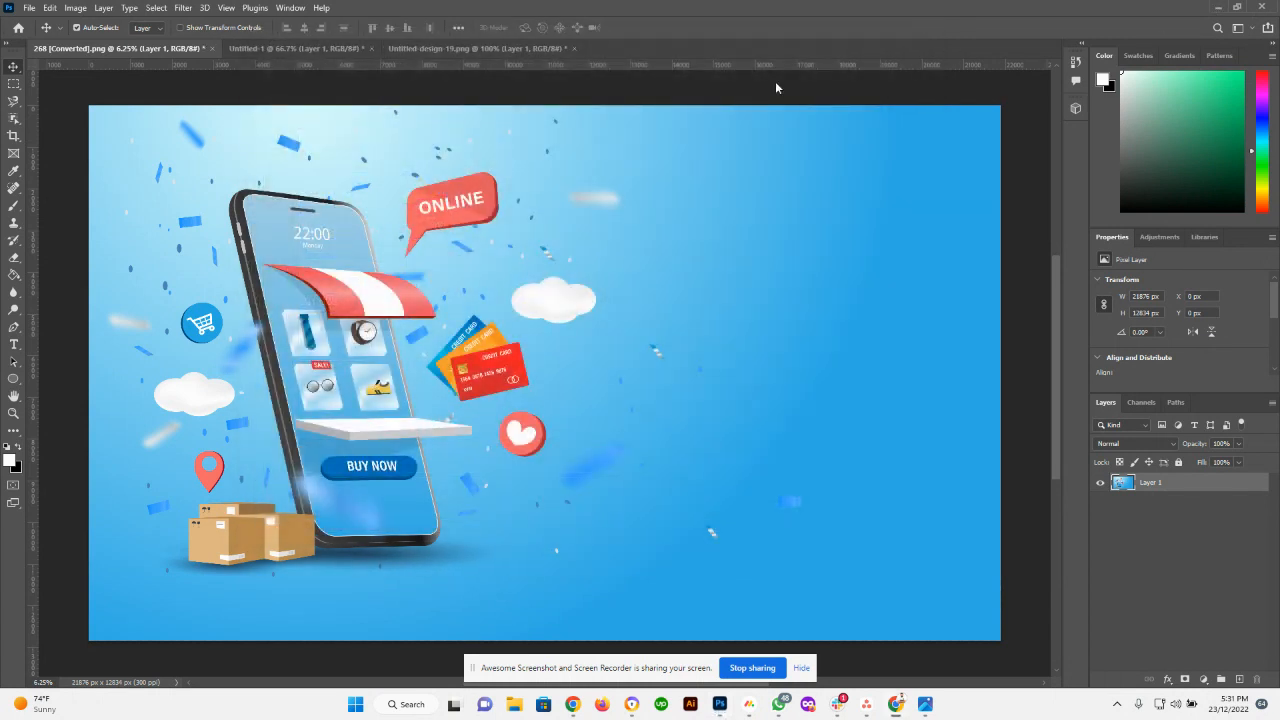
- Return to the Windows desktop, open the exported 268-[Converted].jpg and examine its image quality up close
{"action": "left_click", "coordinate": [1213, 6]}
{"action": "left_click", "coordinate": [1200, 9]}
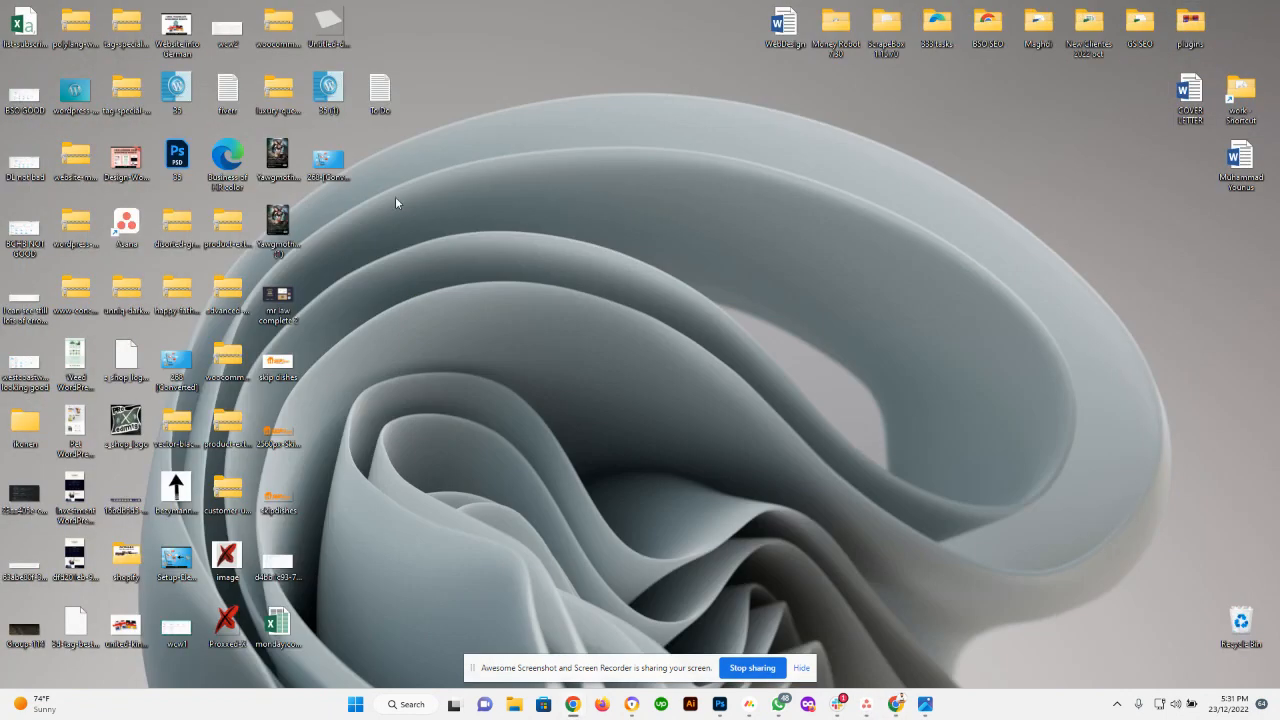
{"action": "double_click", "coordinate": [328, 162]}
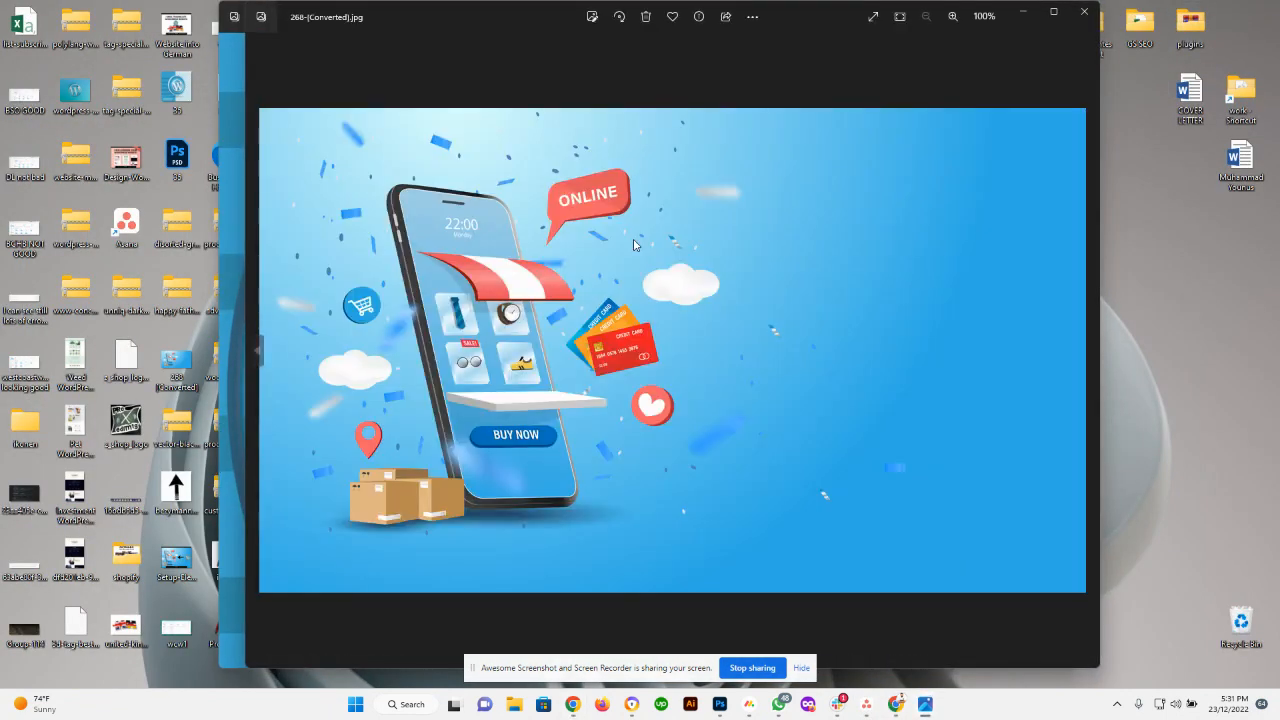
{"action": "scroll", "coordinate": [633, 245], "scroll_direction": "up", "scroll_amount": 5}
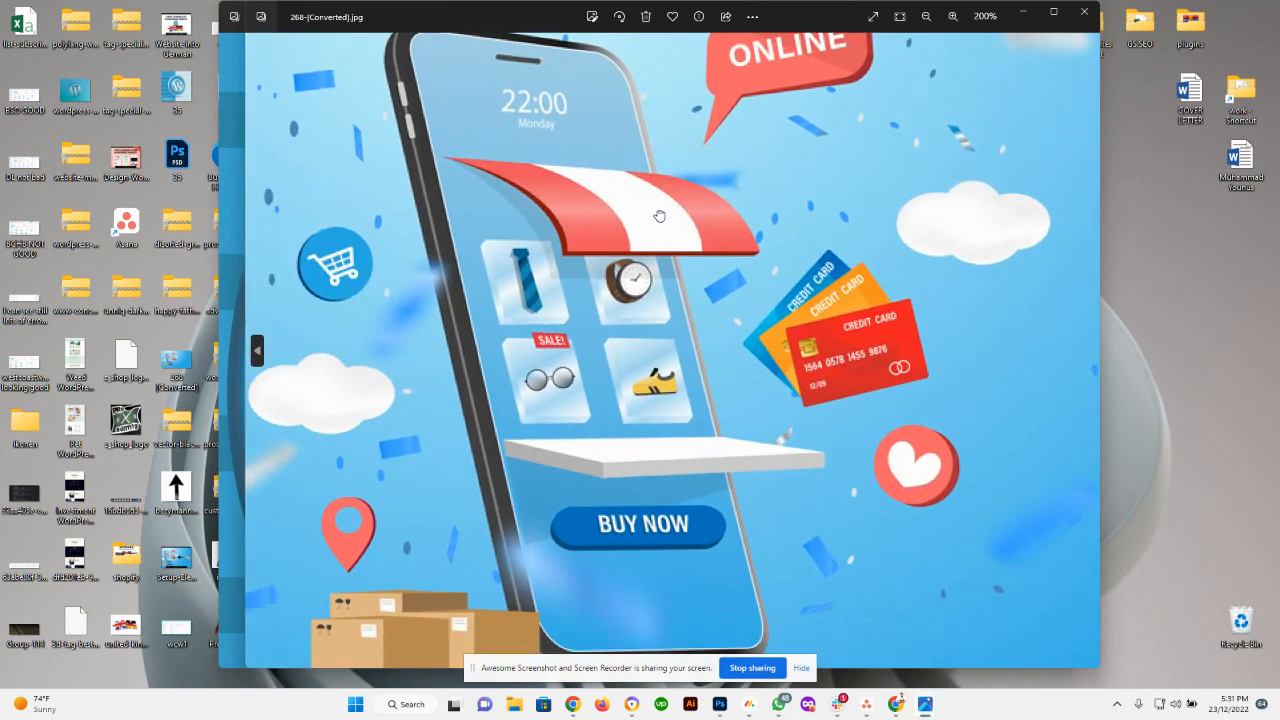
{"action": "left_click_drag", "start_coordinate": [660, 216], "coordinate": [758, 374]}
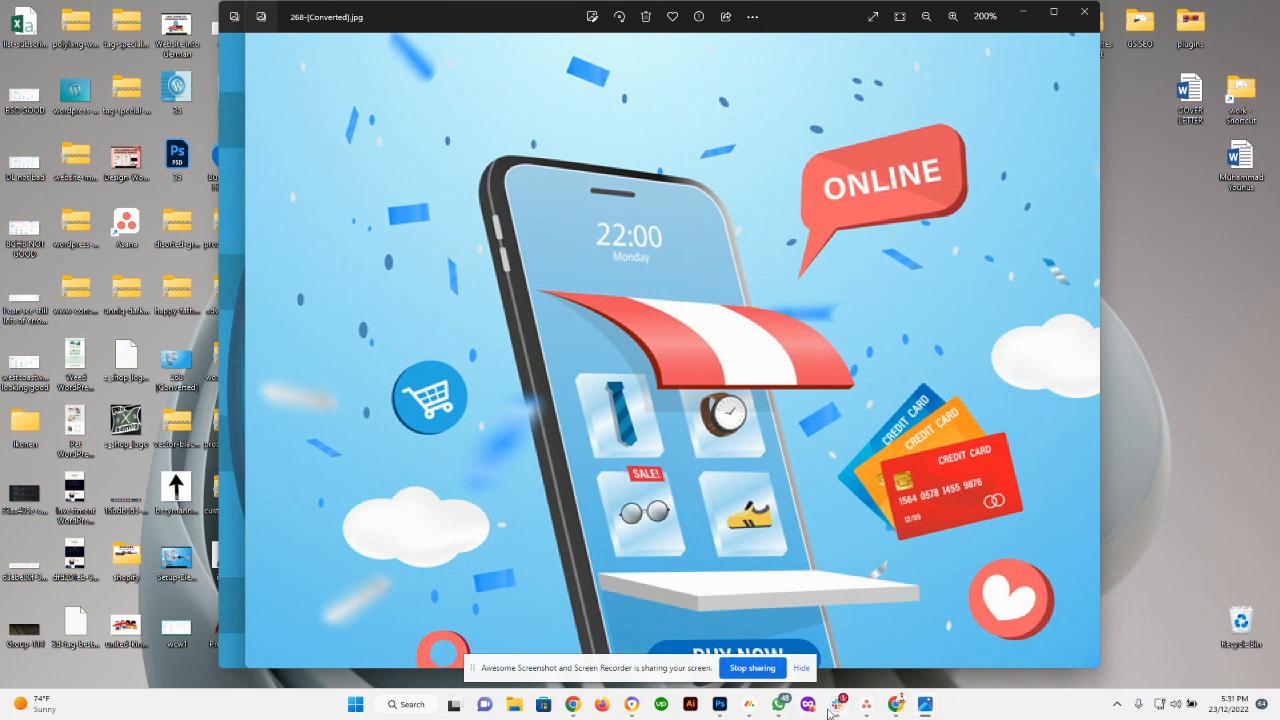
- Switch to the browser and review the images on the Favori 10 homepage, from the hero banner to the Instagram stories
{"action": "left_click", "coordinate": [897, 705]}
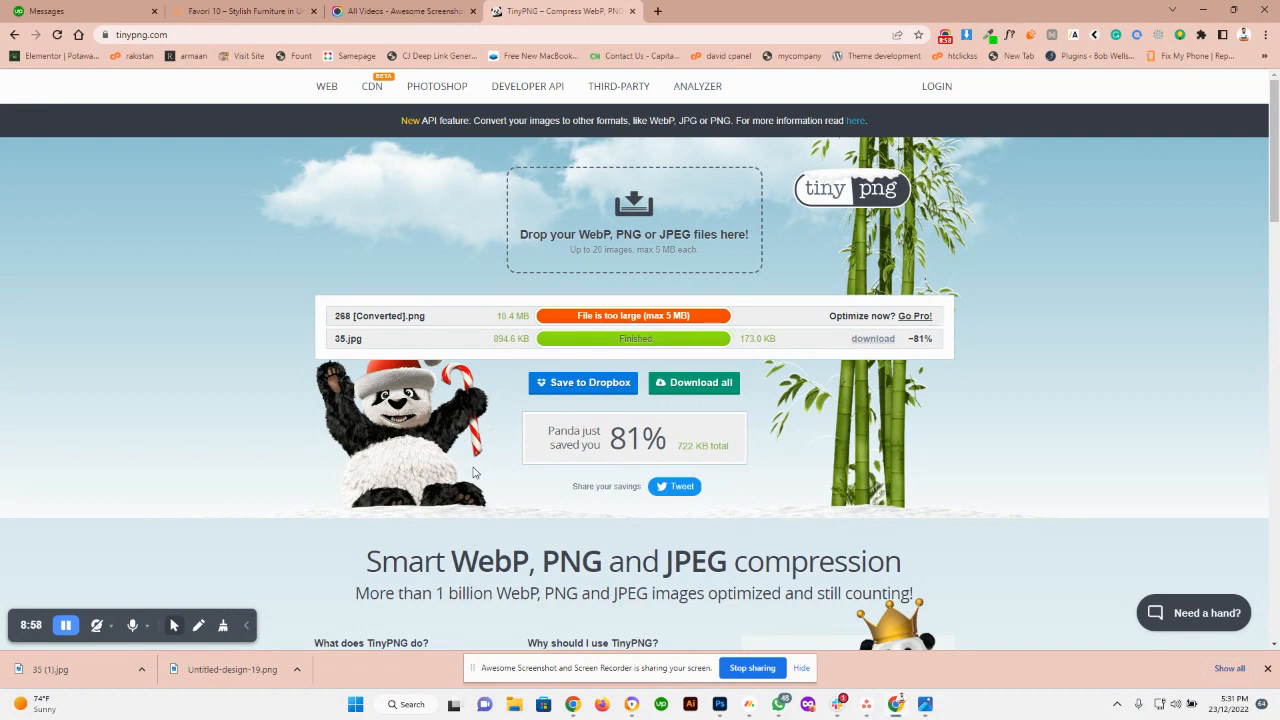
{"action": "left_click", "coordinate": [245, 11]}
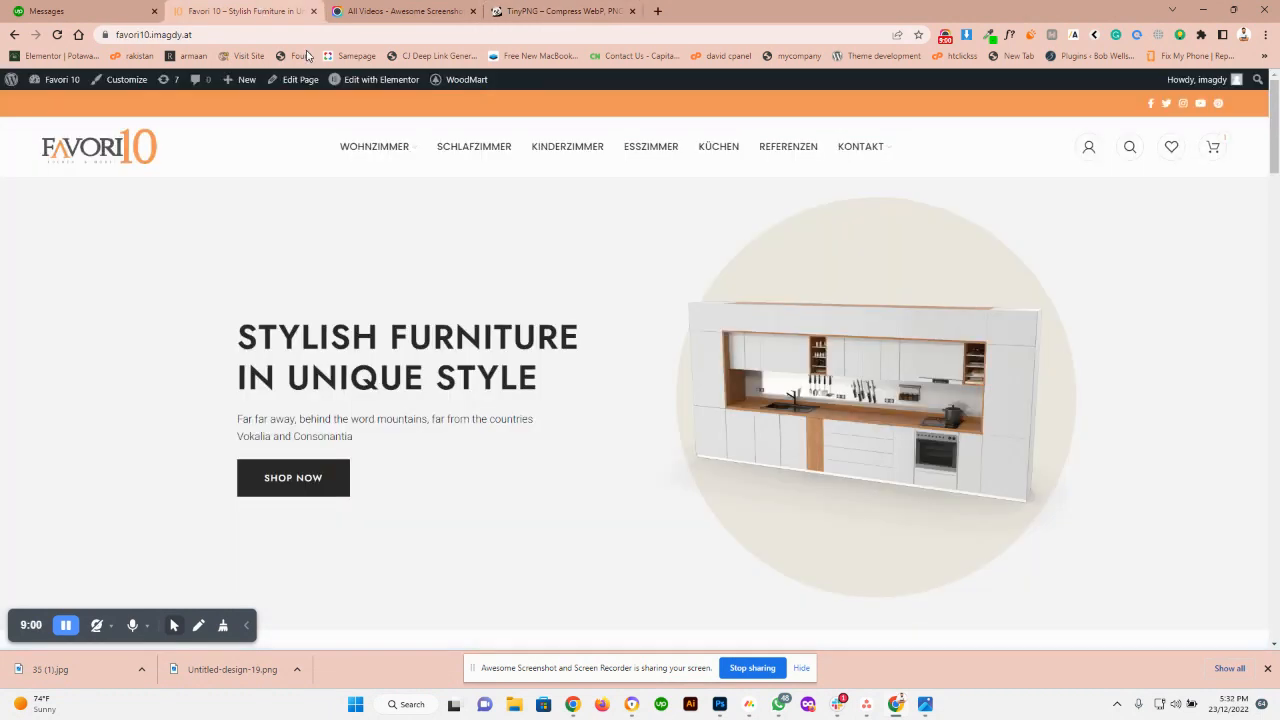
{"action": "scroll", "coordinate": [589, 323], "scroll_direction": "down", "scroll_amount": 2}
{"action": "scroll", "coordinate": [589, 323], "scroll_direction": "down", "scroll_amount": 3}
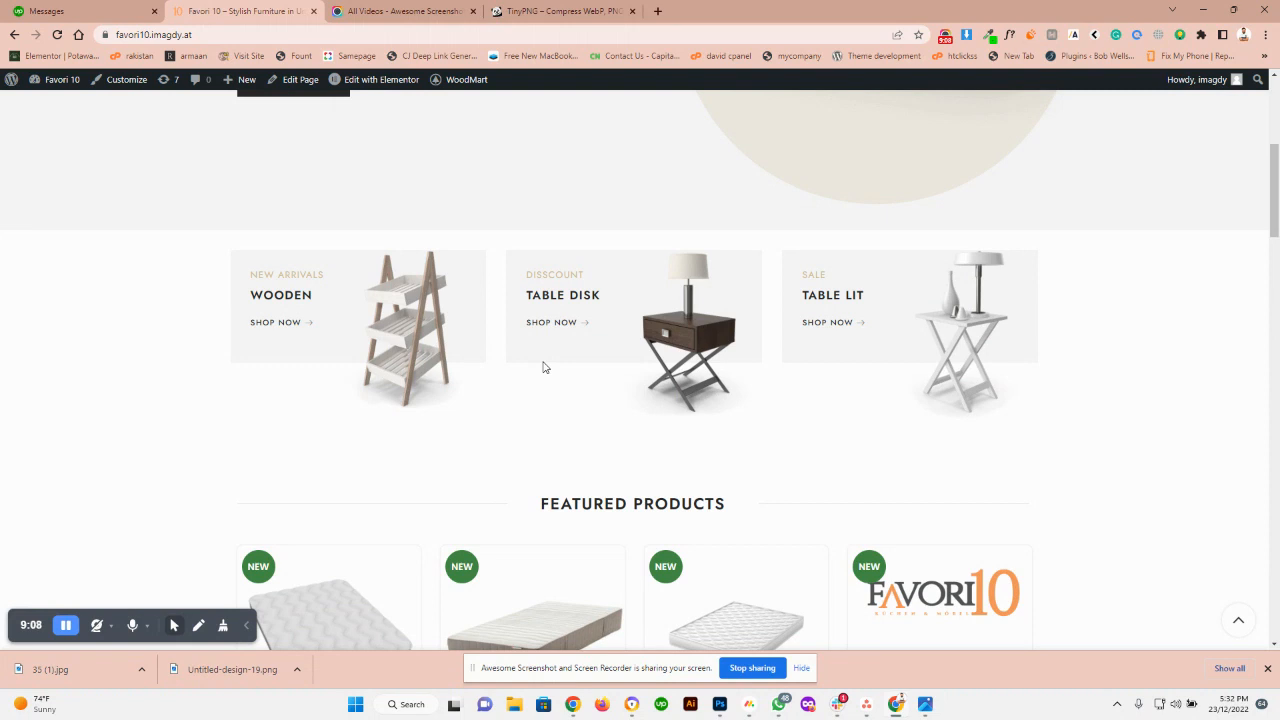
{"action": "scroll", "coordinate": [543, 368], "scroll_direction": "down", "scroll_amount": 12}
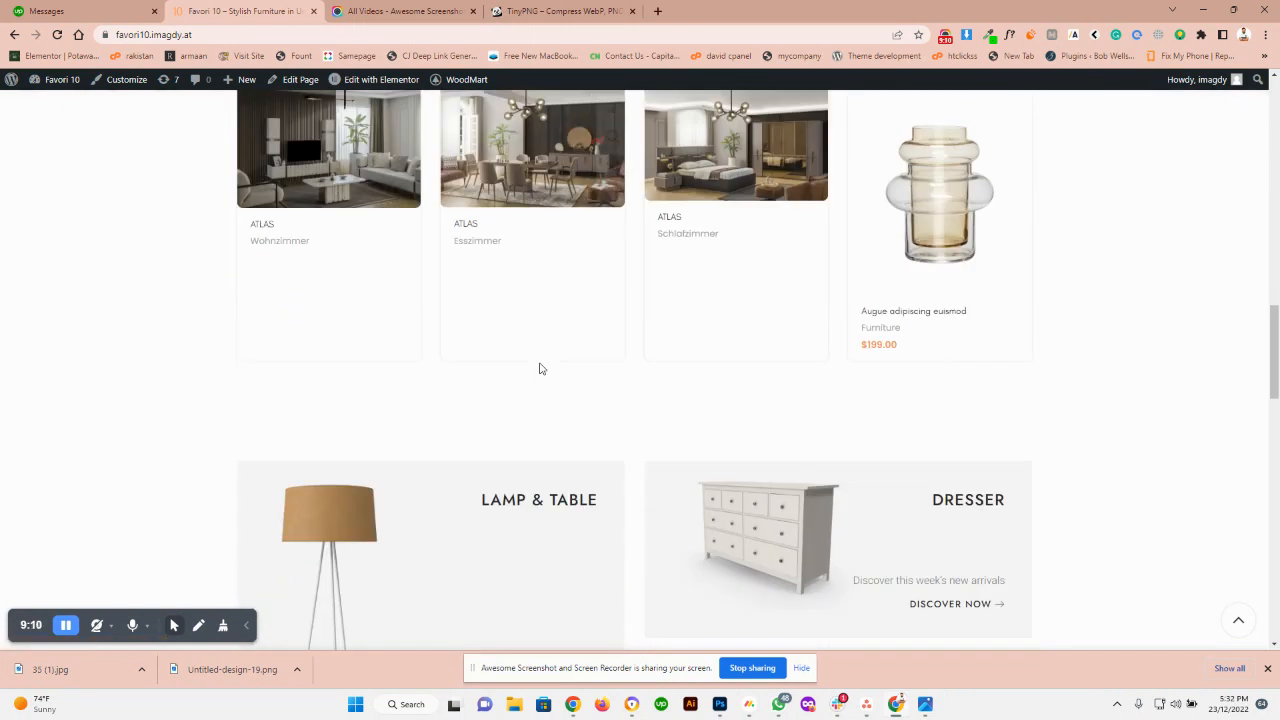
{"action": "scroll", "coordinate": [539, 369], "scroll_direction": "down", "scroll_amount": 3}
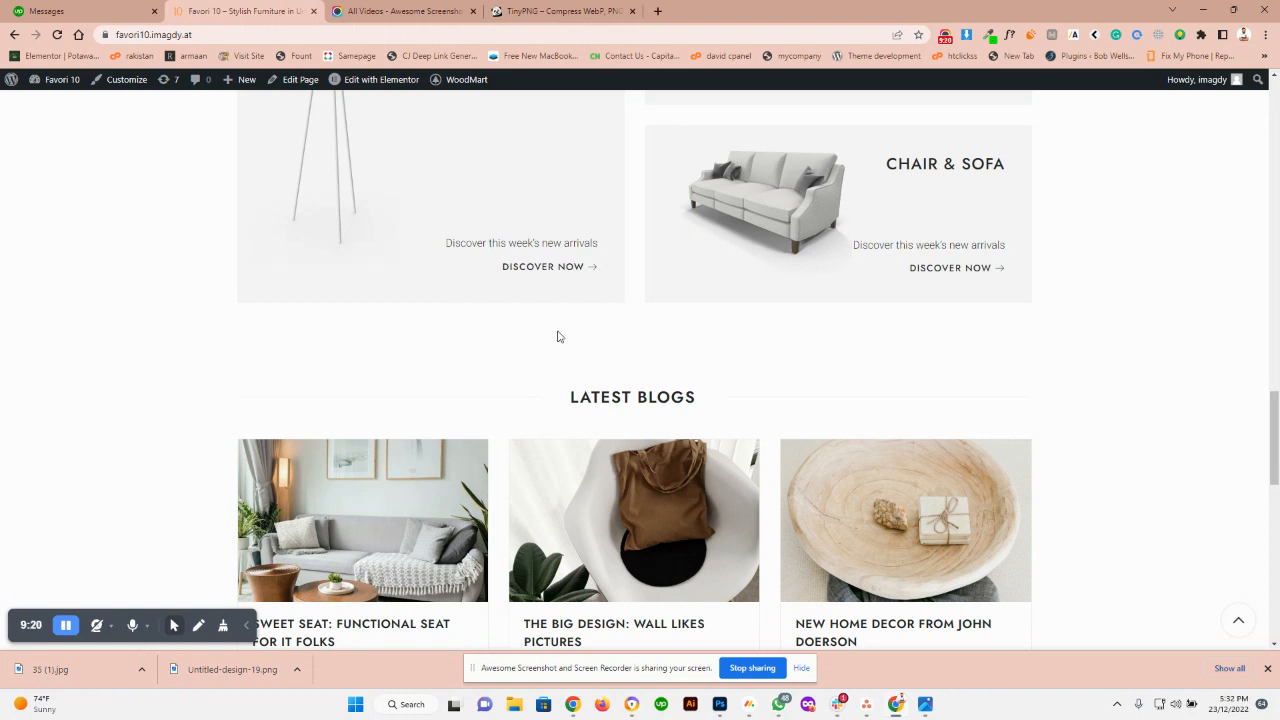
{"action": "scroll", "coordinate": [555, 335], "scroll_direction": "down", "scroll_amount": 3}
{"action": "scroll", "coordinate": [560, 346], "scroll_direction": "down", "scroll_amount": 6}
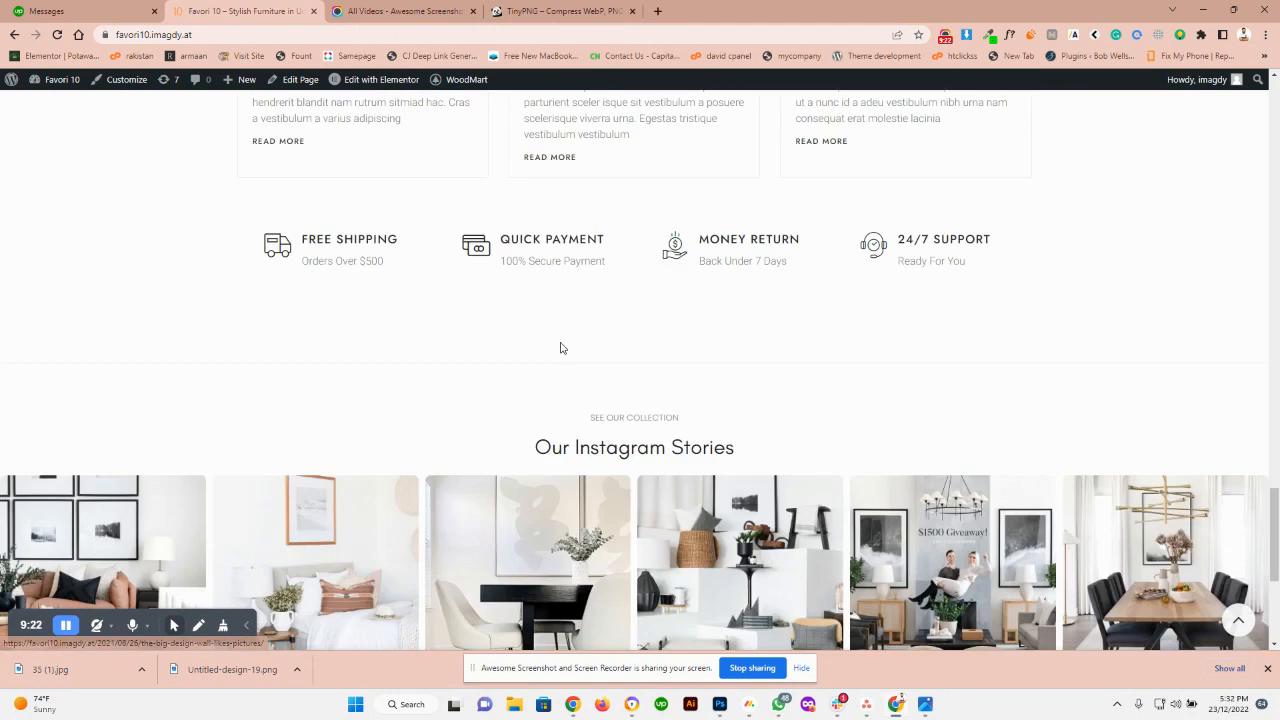